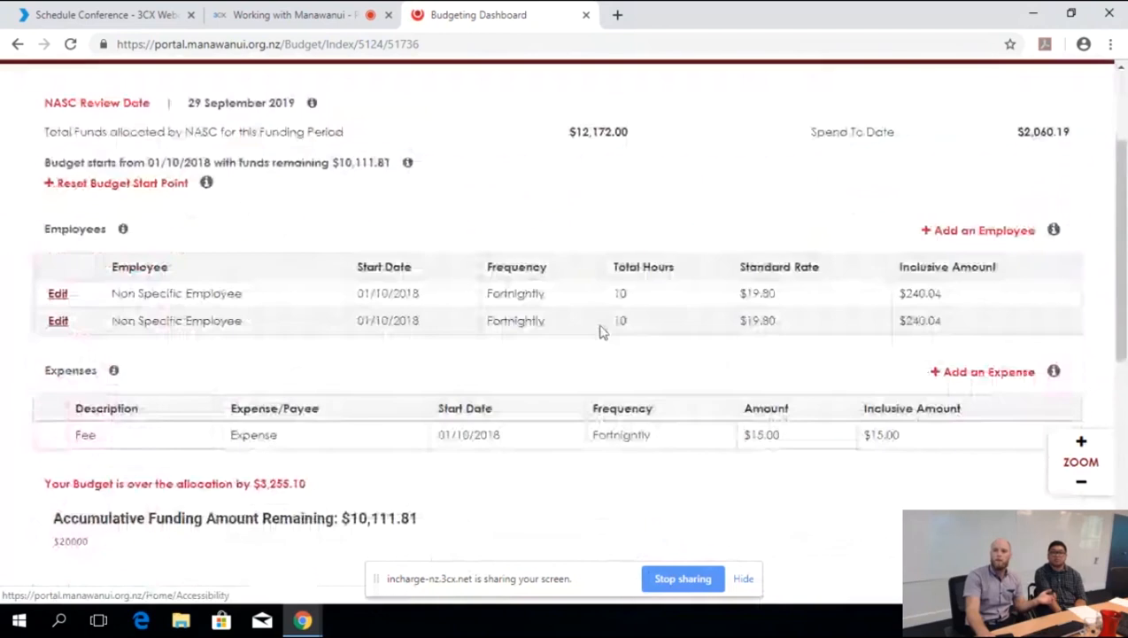
- Set the second fortnightly employee's standard hours to the calculated maximum and save the budget entry
click(57, 323)
scroll(653, 442, down, 2)
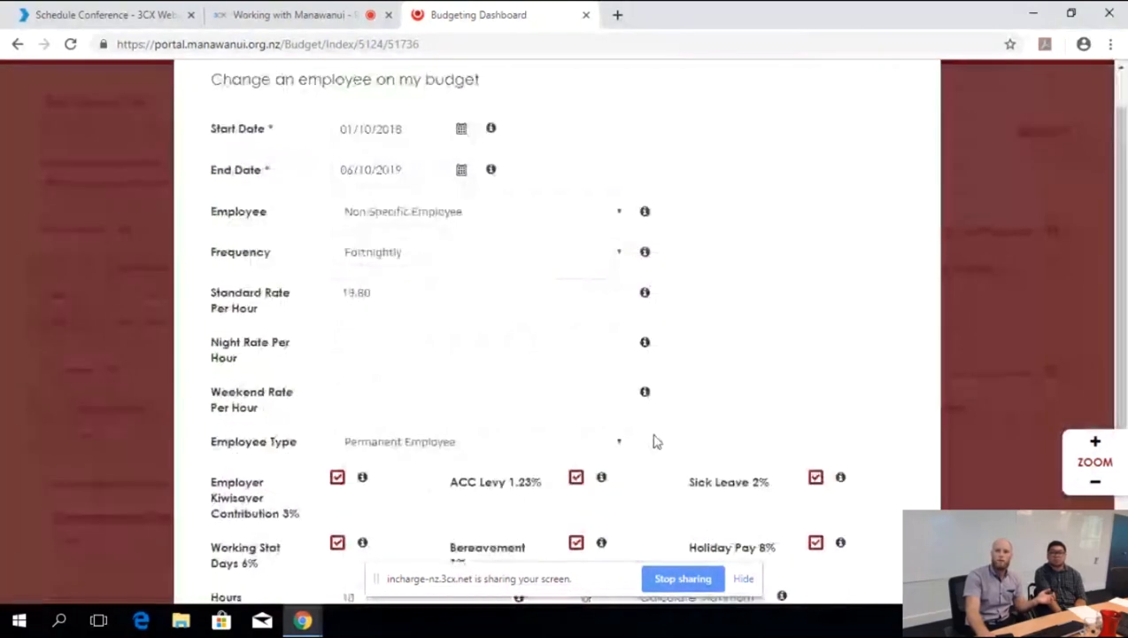
scroll(718, 362, down, 1)
click(696, 408)
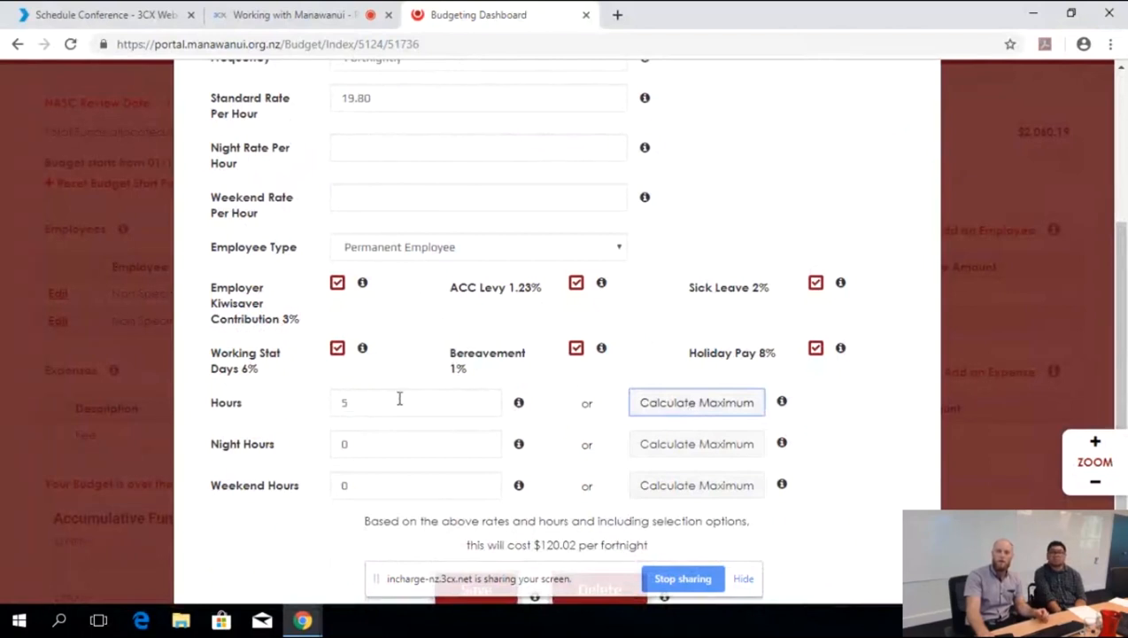
scroll(398, 399, down, 1)
click(495, 520)
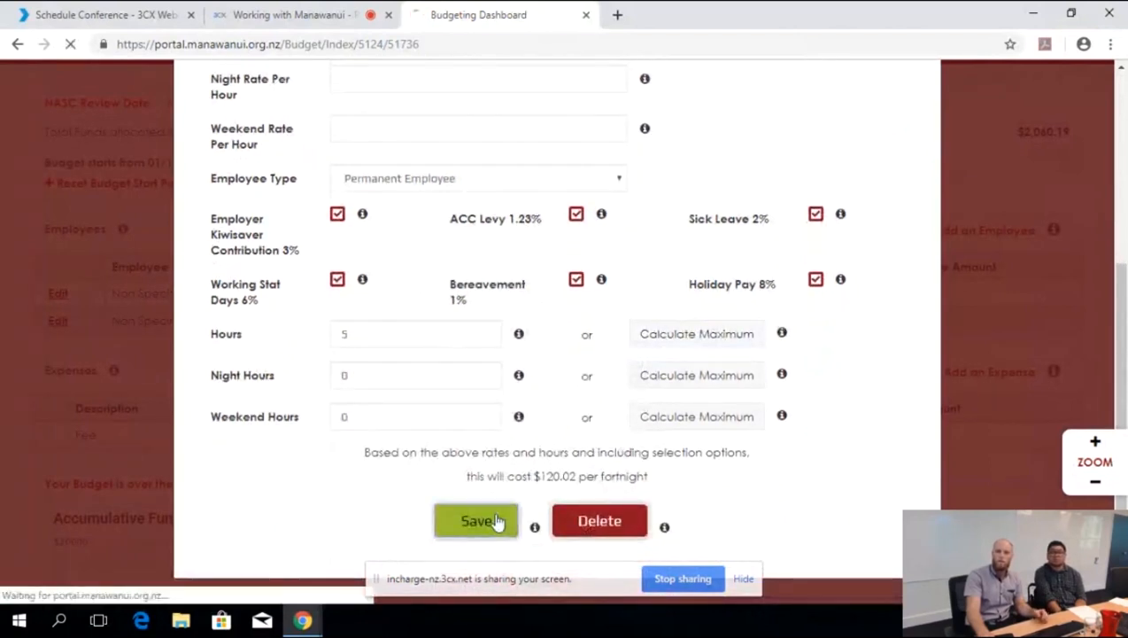
- Add a one-off budget expense of 500 with the description Laptop and frequency Once, and save it
scroll(471, 372, down, 2)
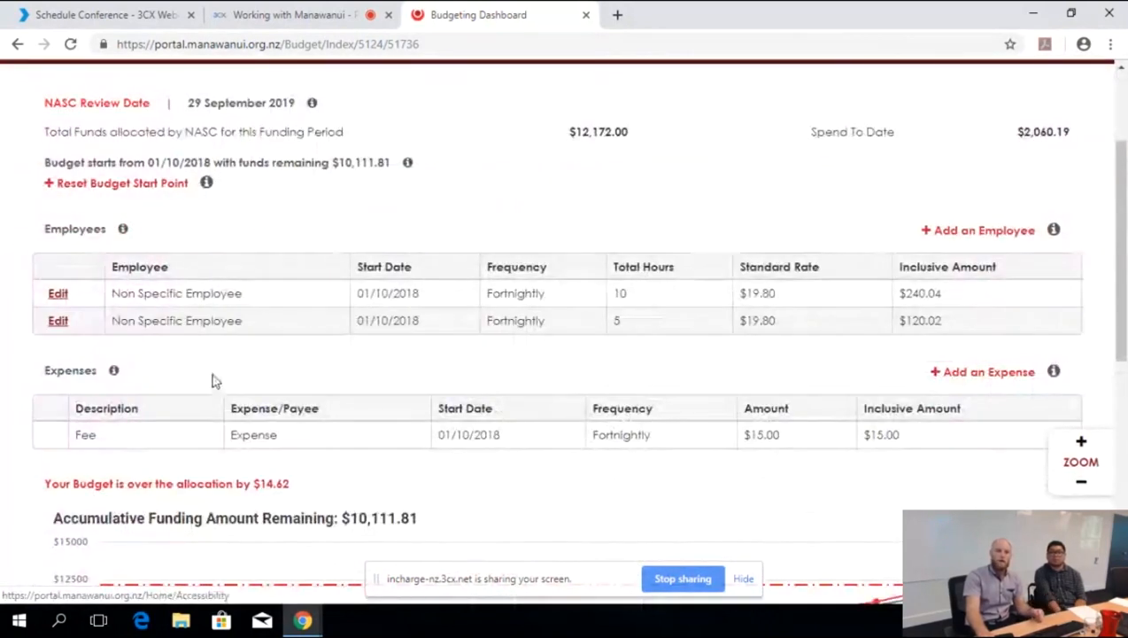
click(979, 376)
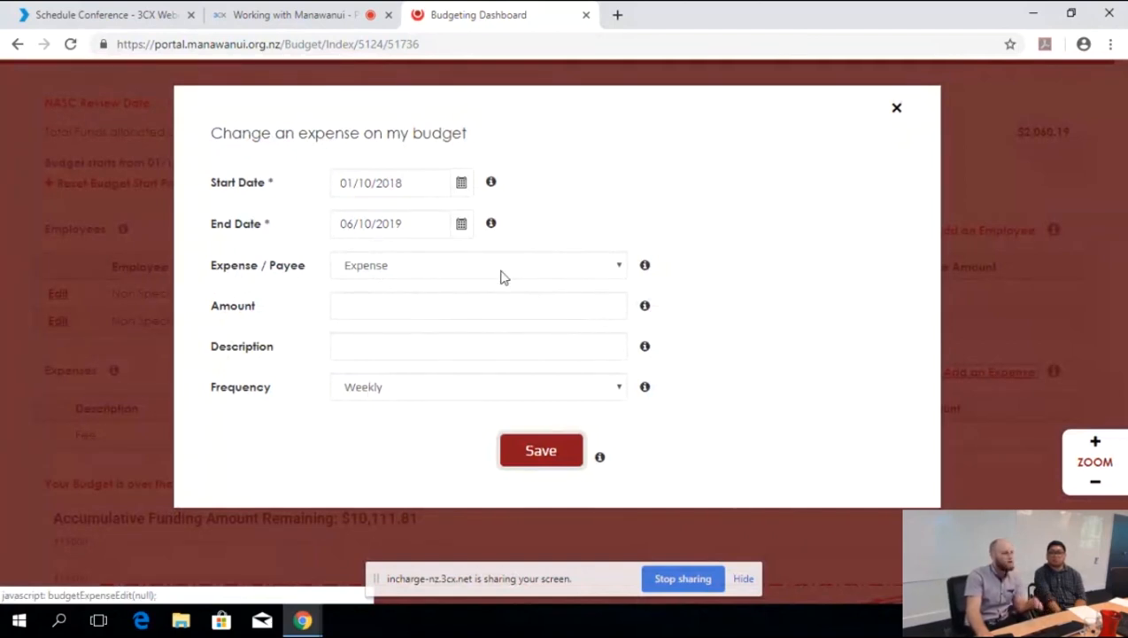
click(486, 306)
text(500)
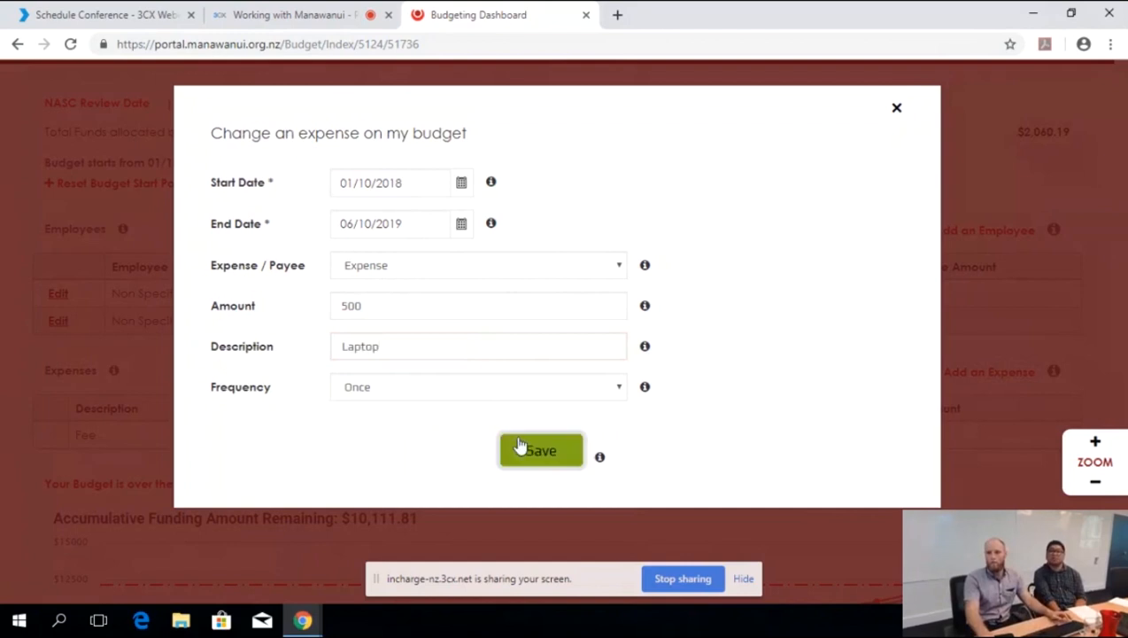
click(525, 449)
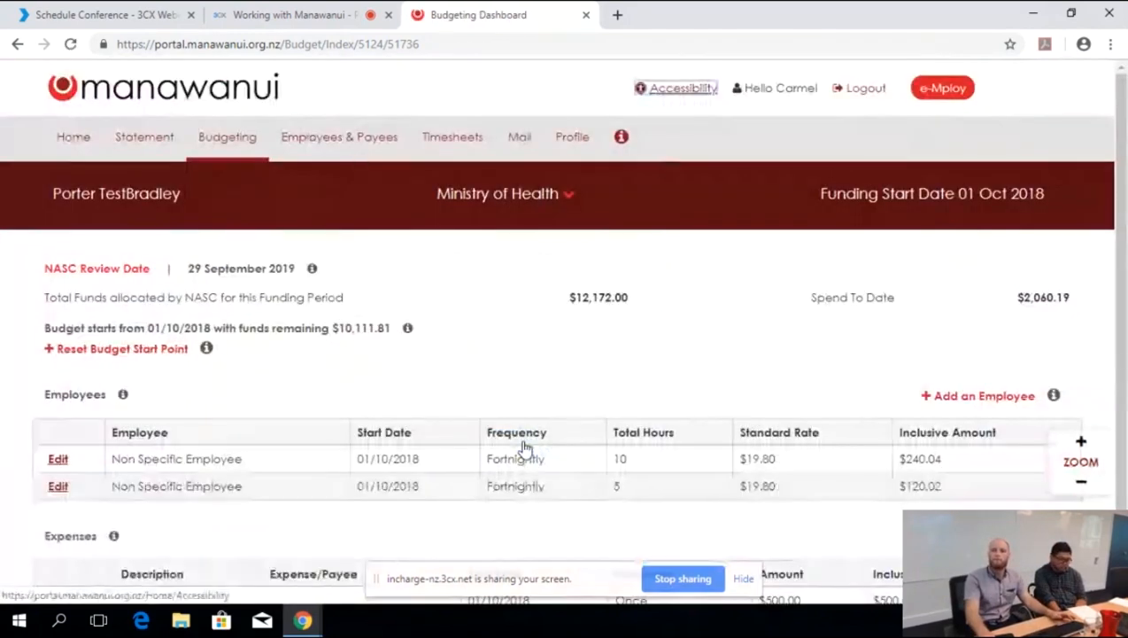
- Examine the employee and expense tables and compare the Budget and Proportional lines in the accumulative funding graph
scroll(555, 373, down, 3)
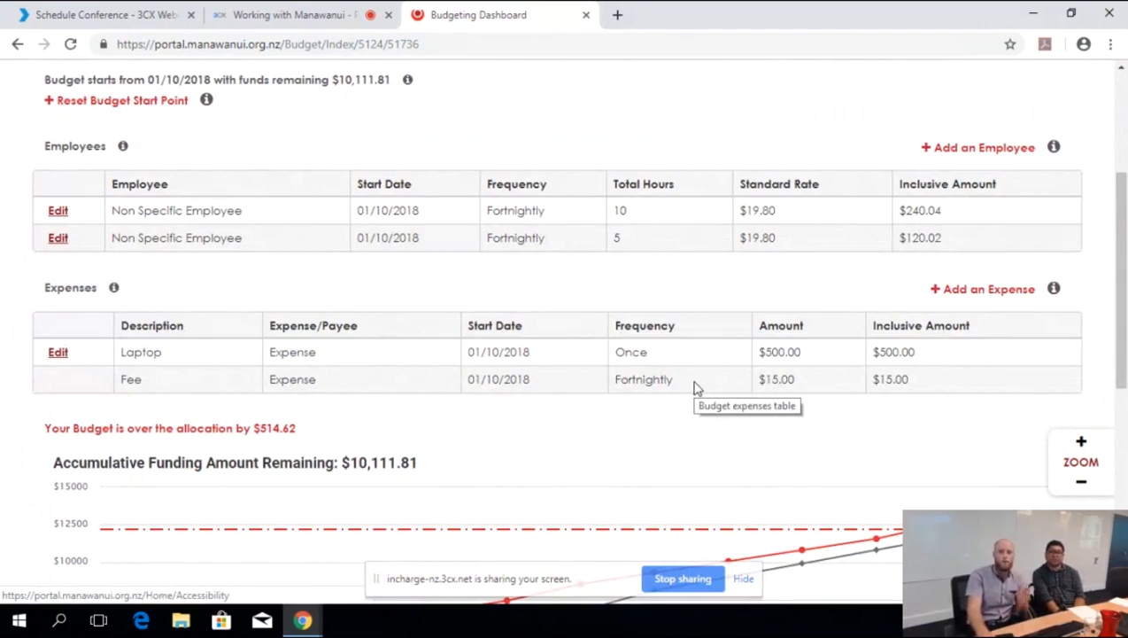
scroll(695, 387, down, 1)
scroll(695, 387, down, 2)
mouse_move(405, 373)
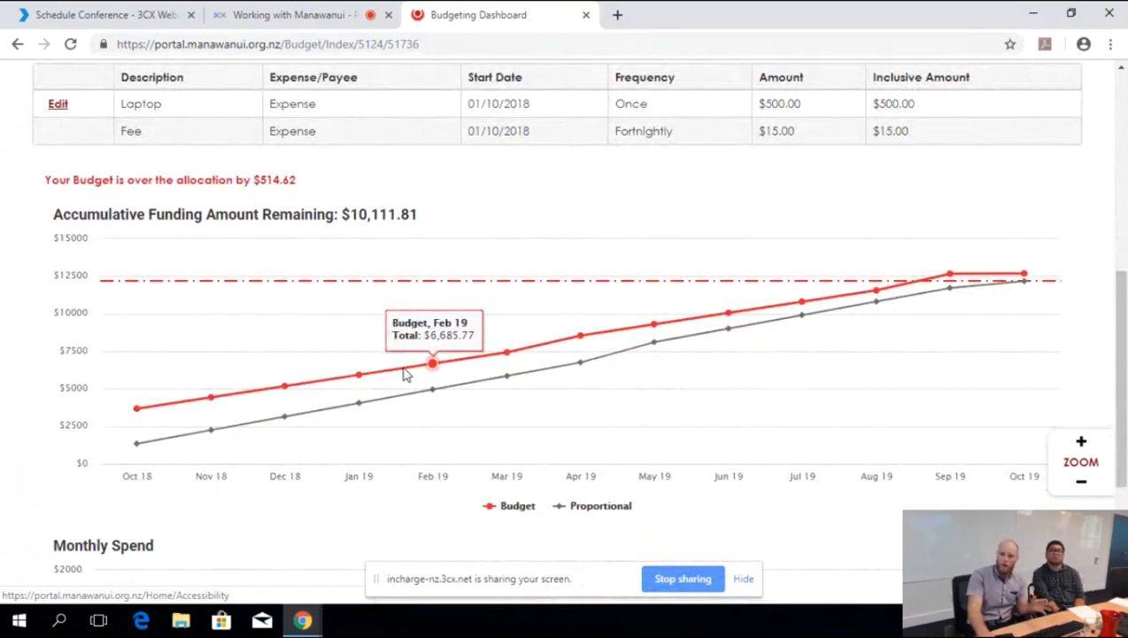
mouse_move(409, 399)
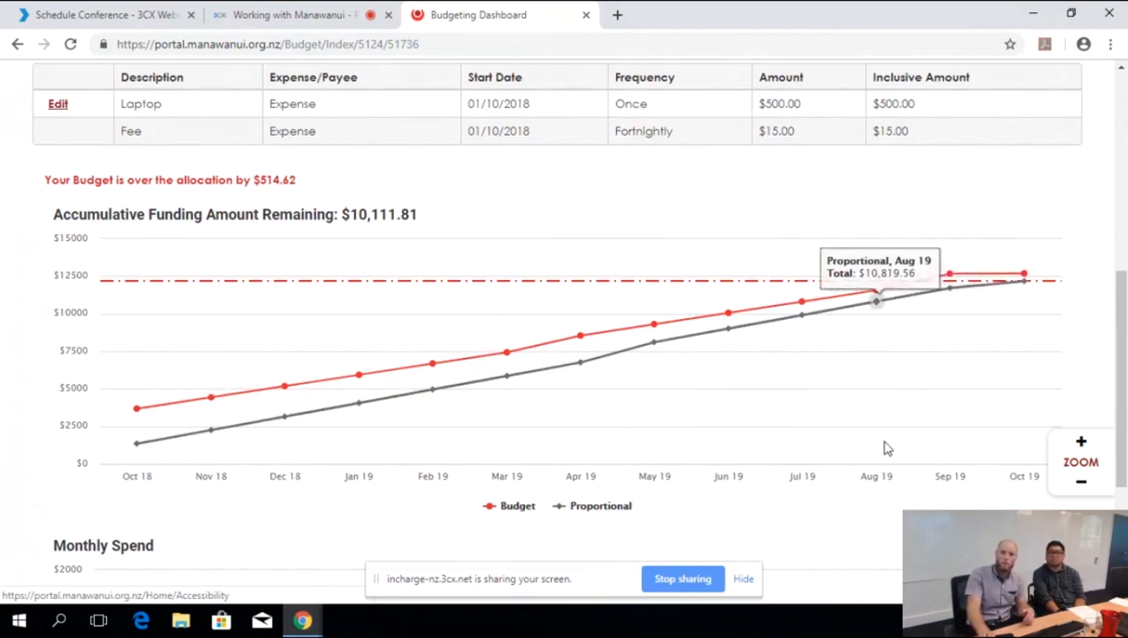
scroll(559, 423, up, 2)
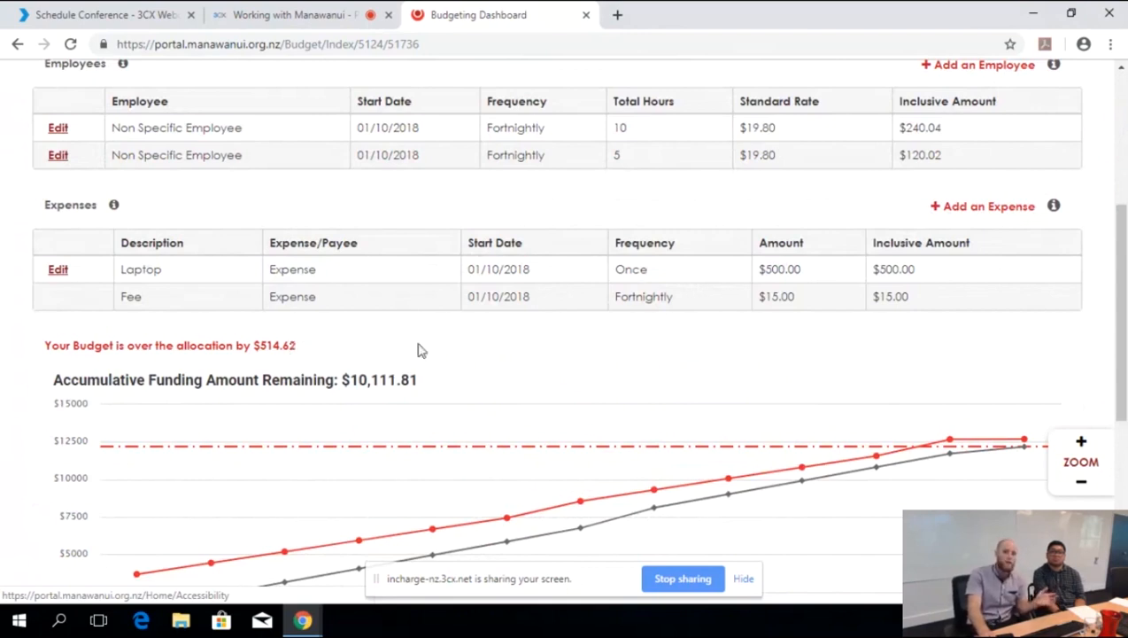
scroll(549, 393, up, 1)
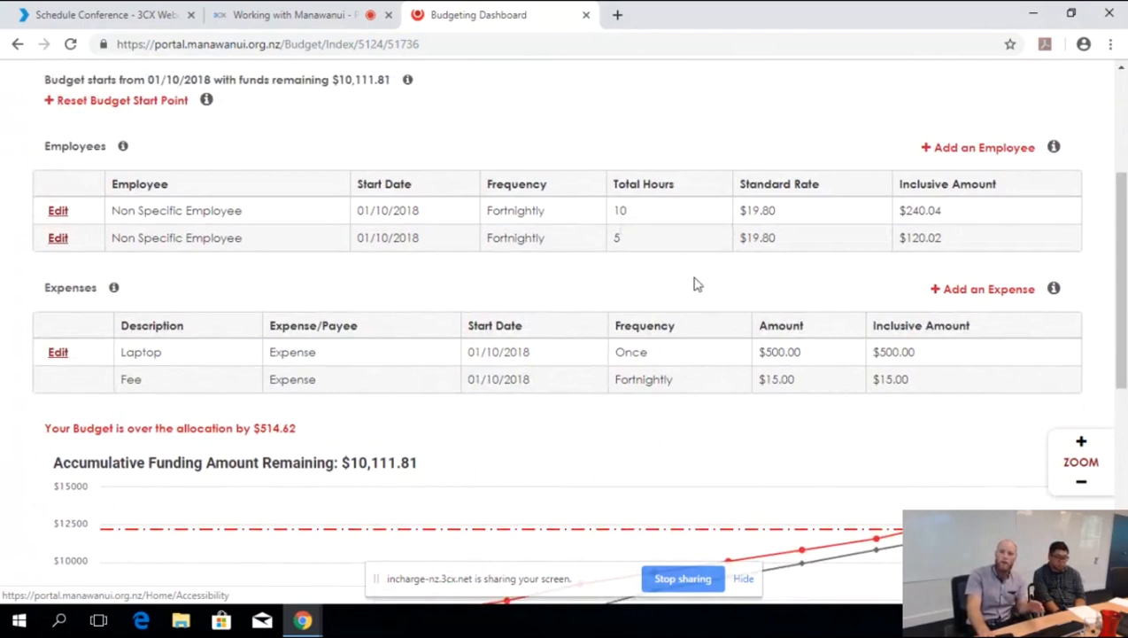
scroll(985, 378, up, 2)
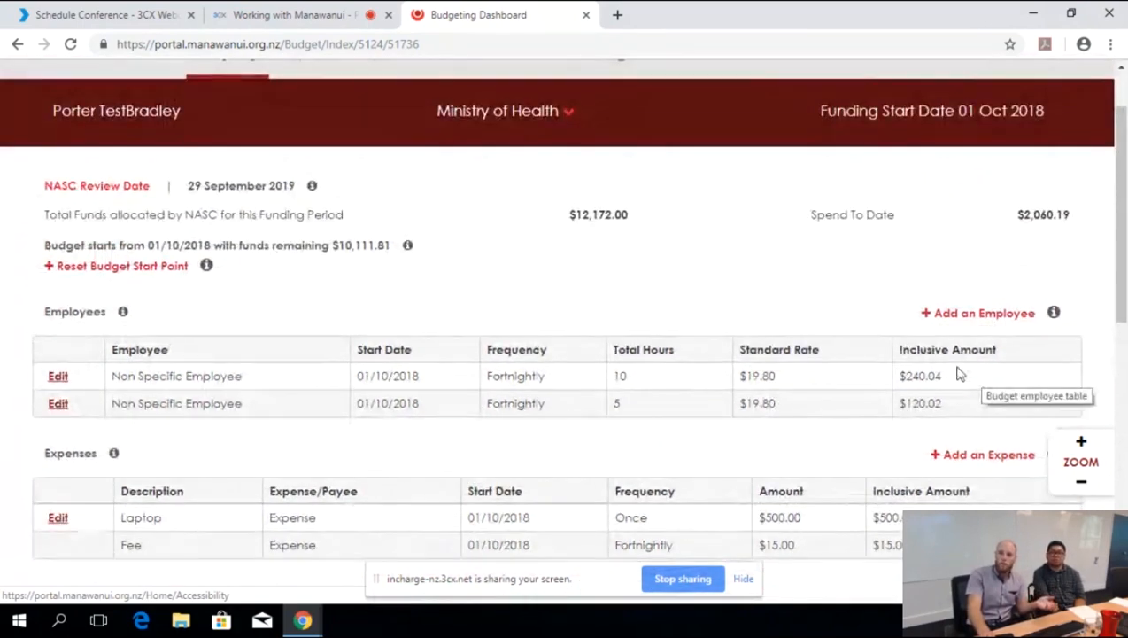
scroll(764, 381, down, 1)
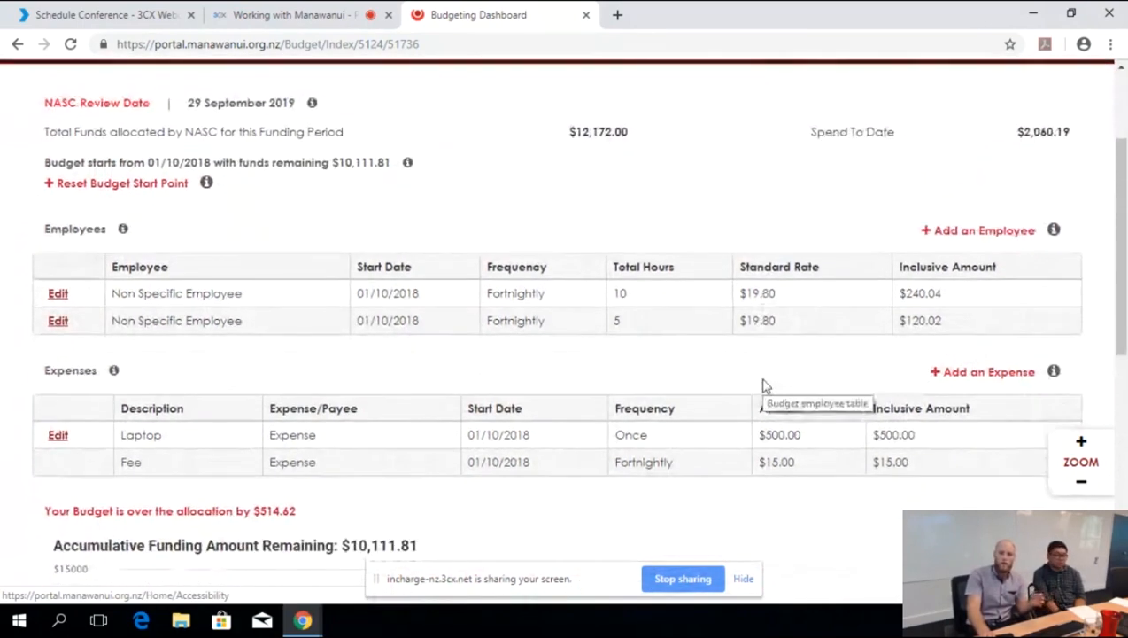
scroll(763, 381, down, 2)
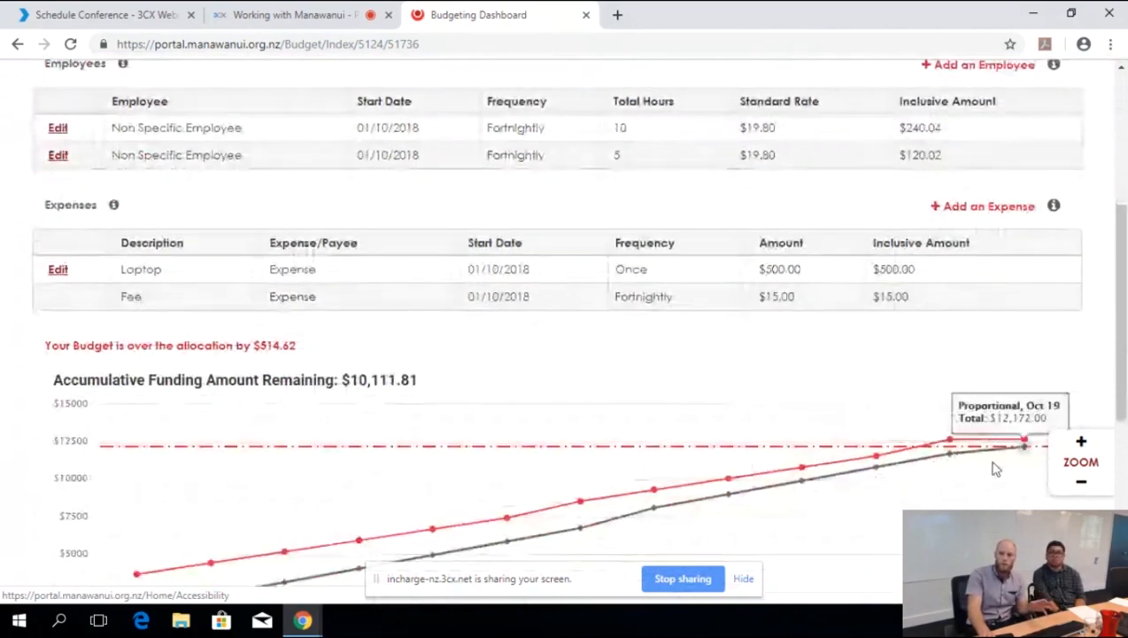
mouse_move(949, 443)
mouse_move(982, 454)
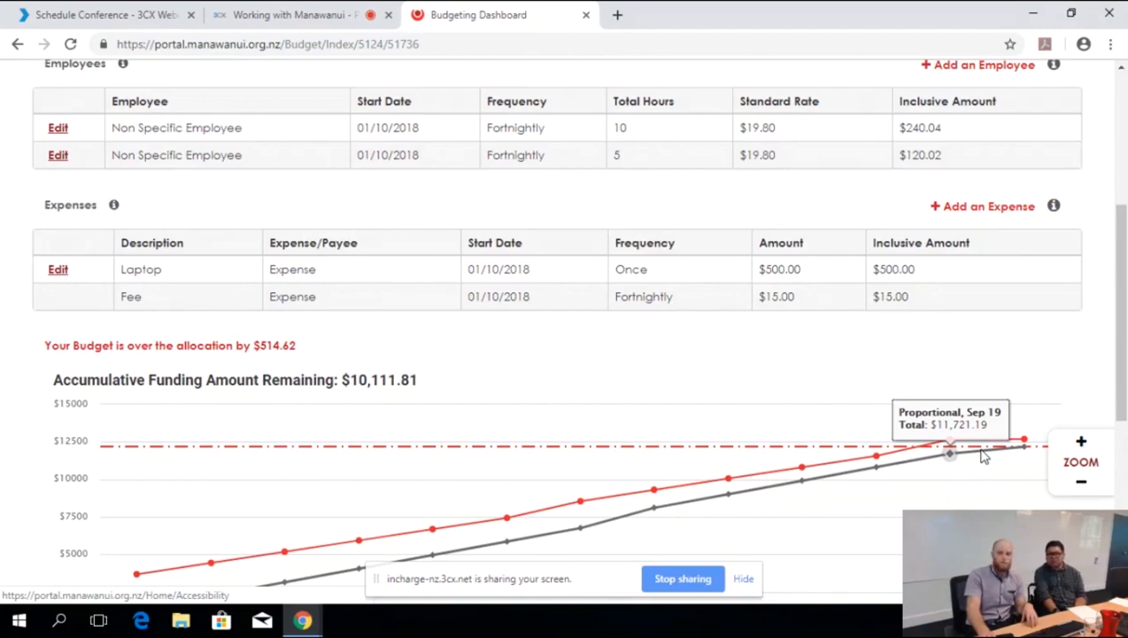
- Examine the Monthly Spend chart's monthly budget bars against the proportional line, and return to the budget summary
scroll(983, 456, down, 1)
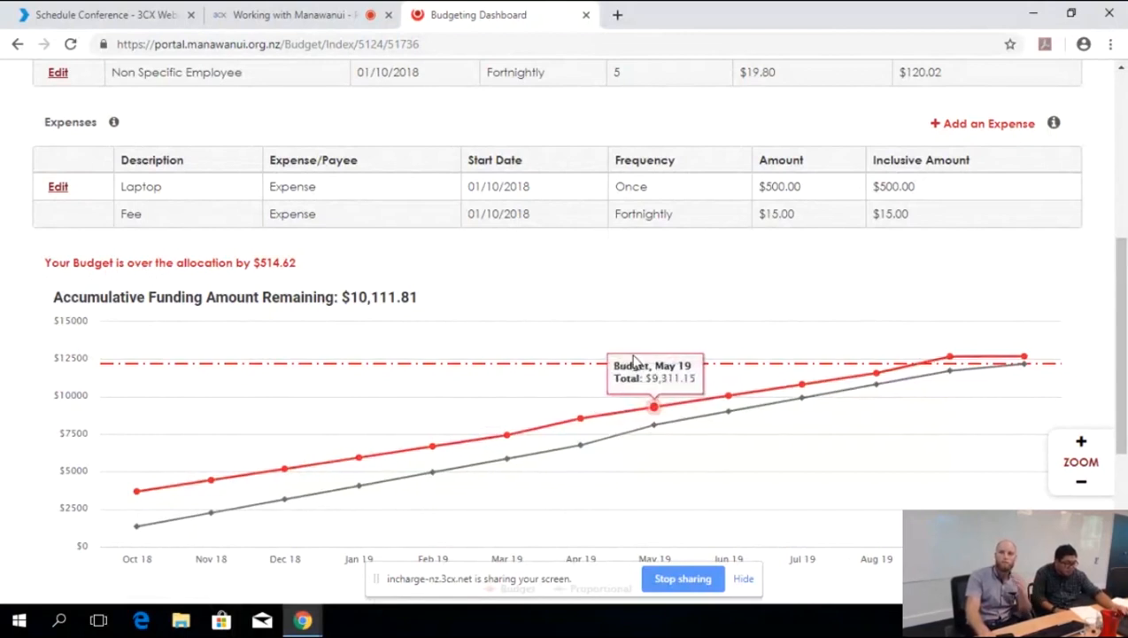
scroll(635, 357, down, 4)
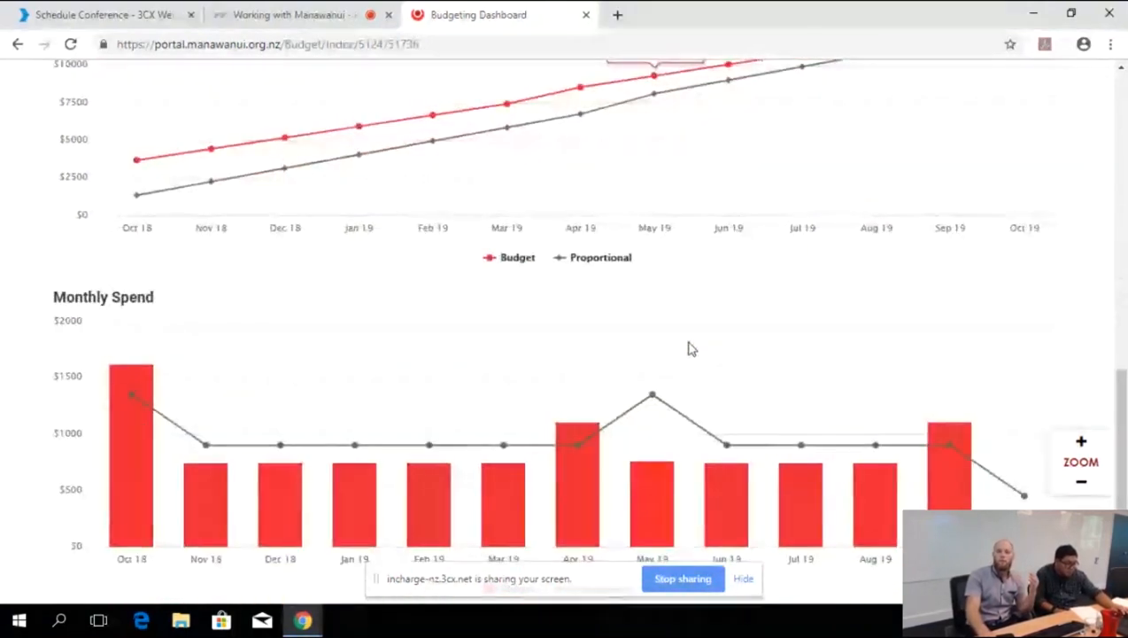
scroll(168, 497, up, 1)
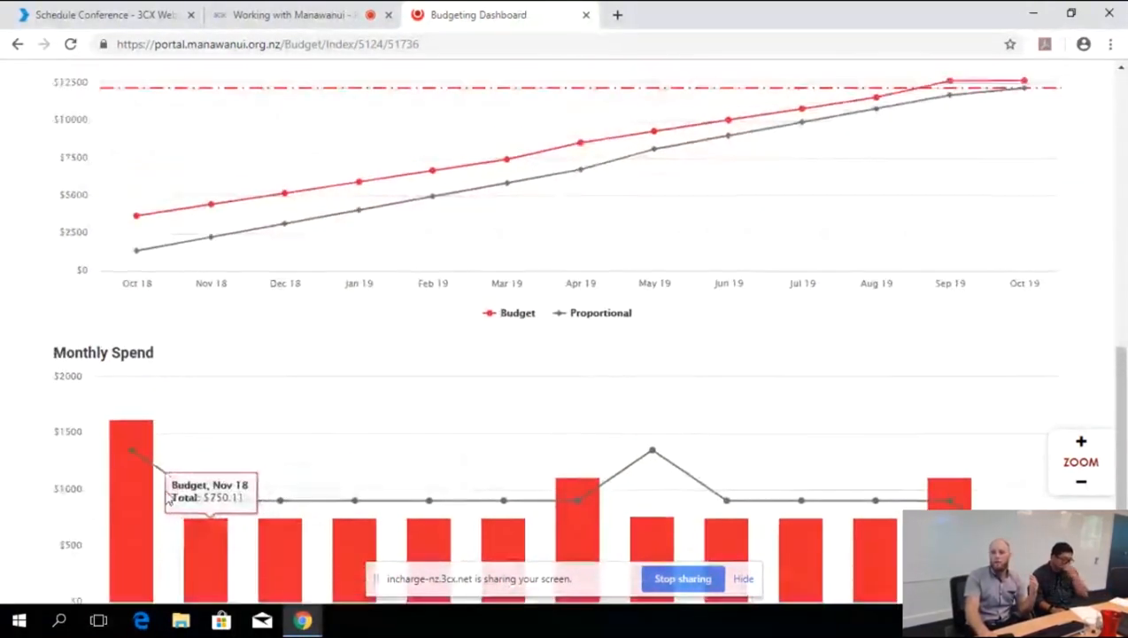
scroll(167, 498, down, 1)
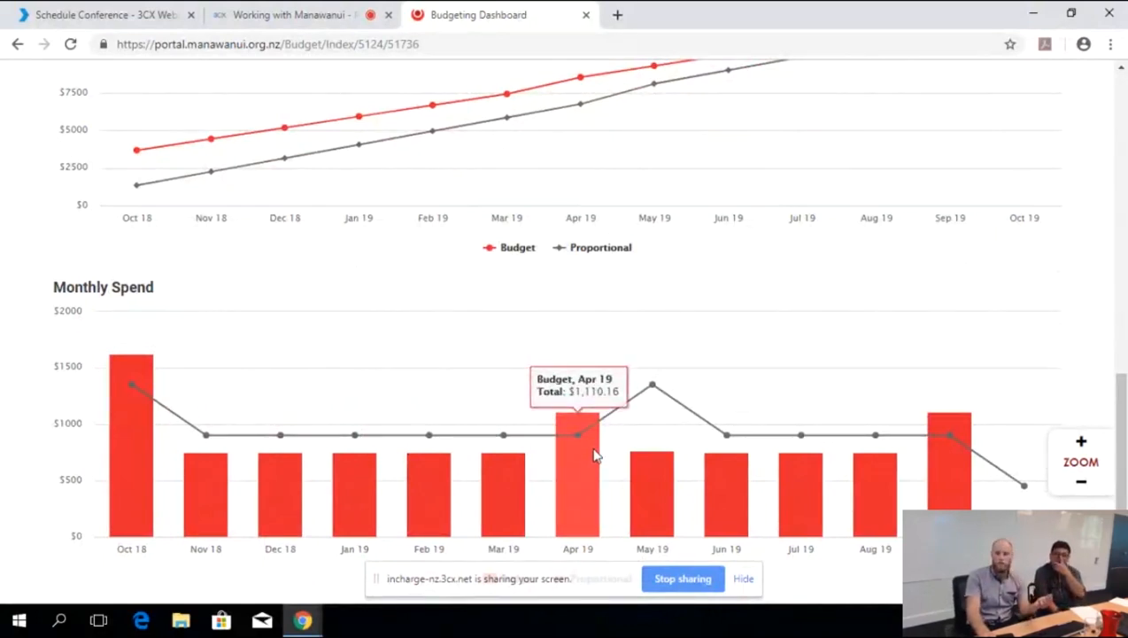
scroll(595, 478, up, 3)
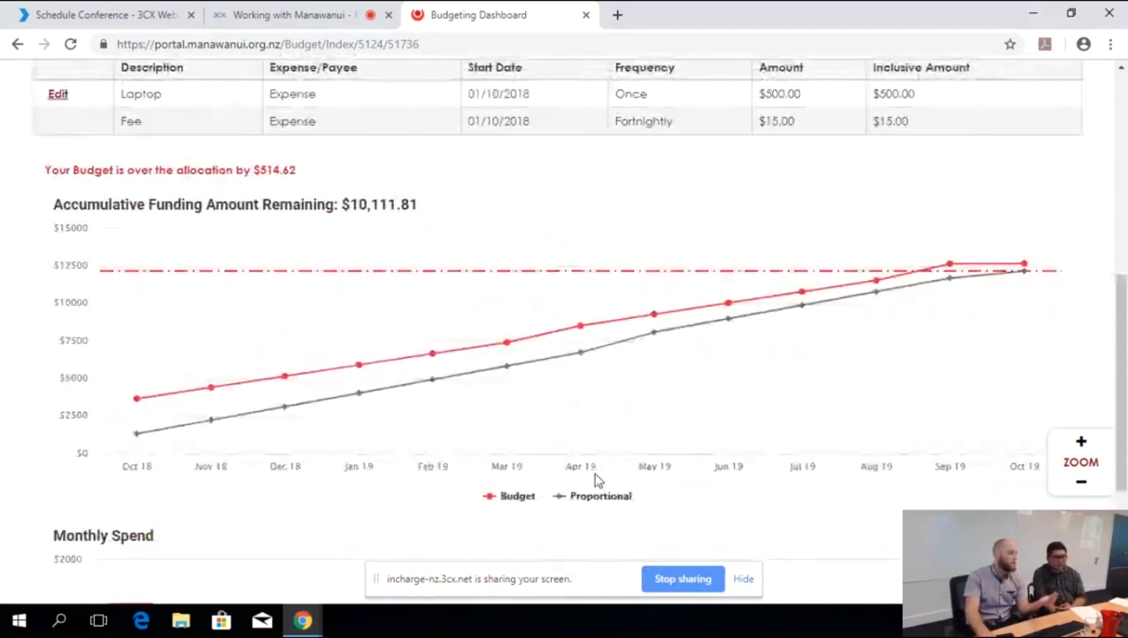
scroll(597, 476, up, 5)
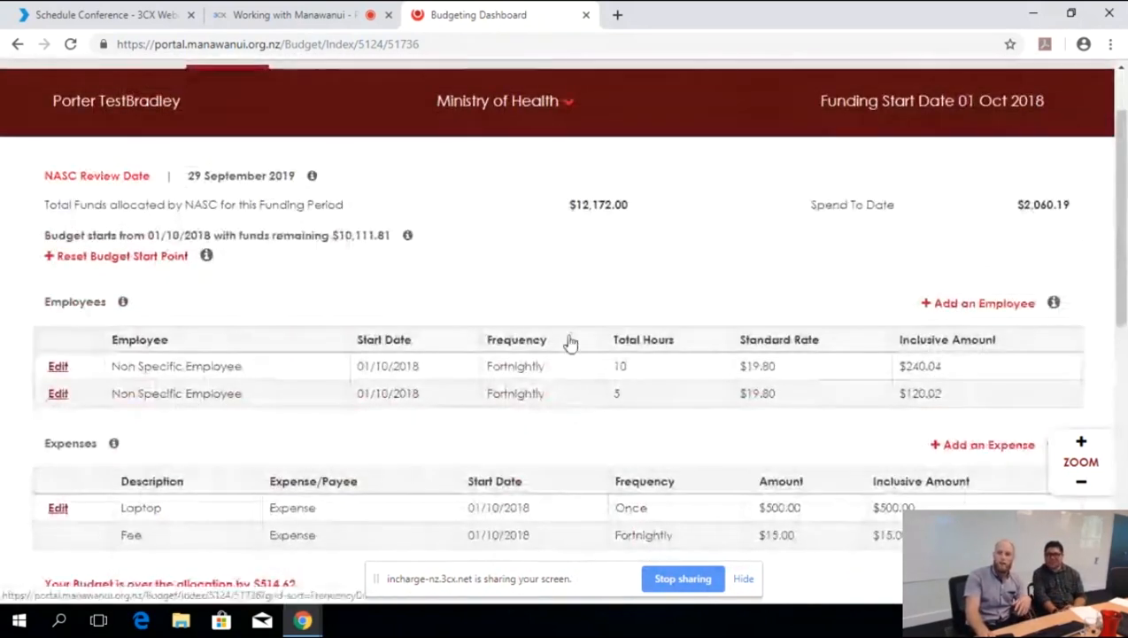
scroll(468, 216, up, 1)
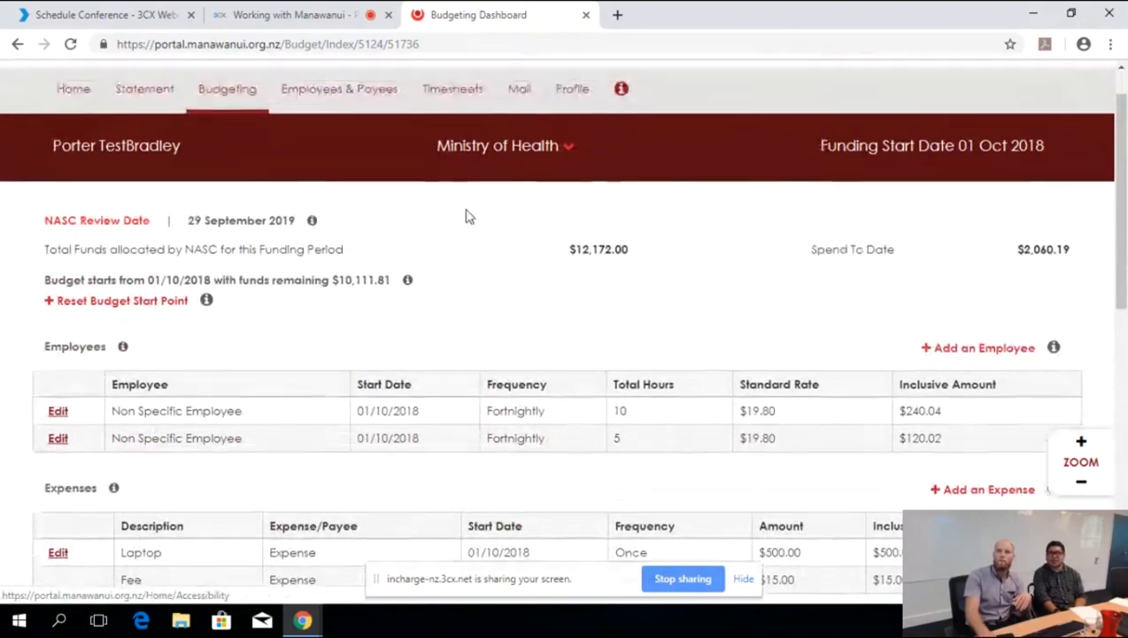
scroll(469, 216, up, 1)
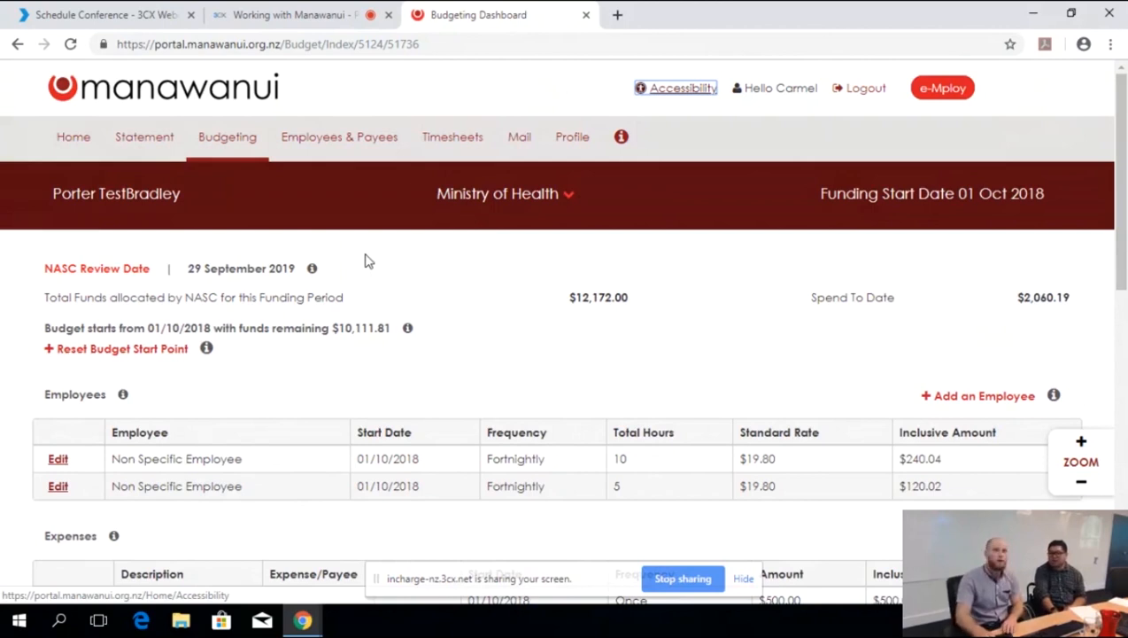
- Switch to the 3CX web meeting and select the "Using the Portal" poll from the polling repository
click(308, 9)
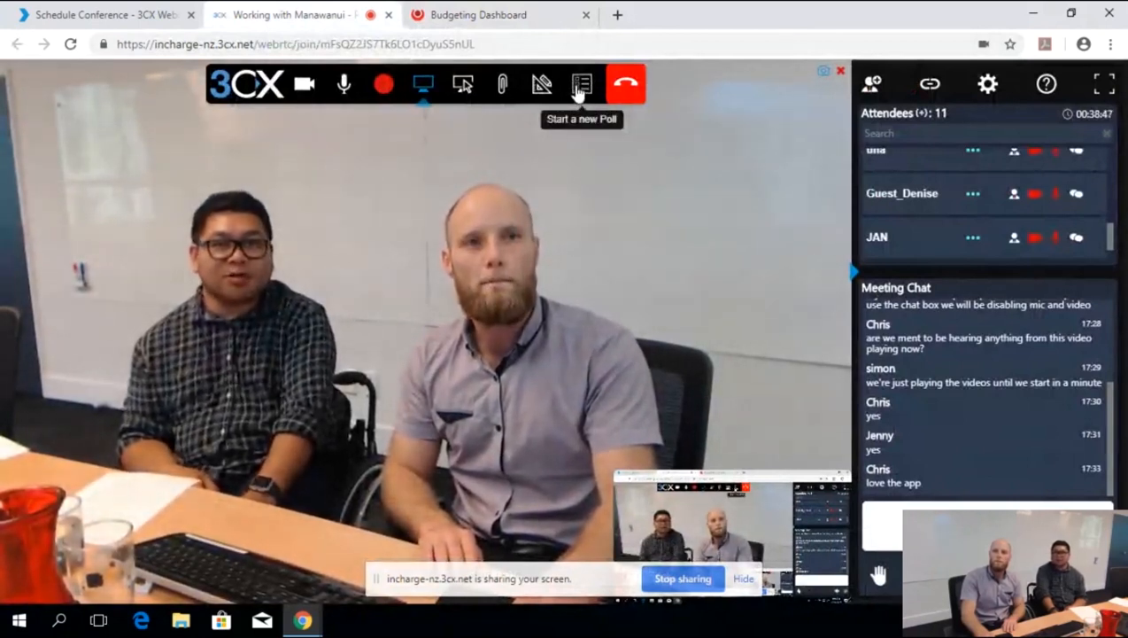
click(581, 93)
click(431, 140)
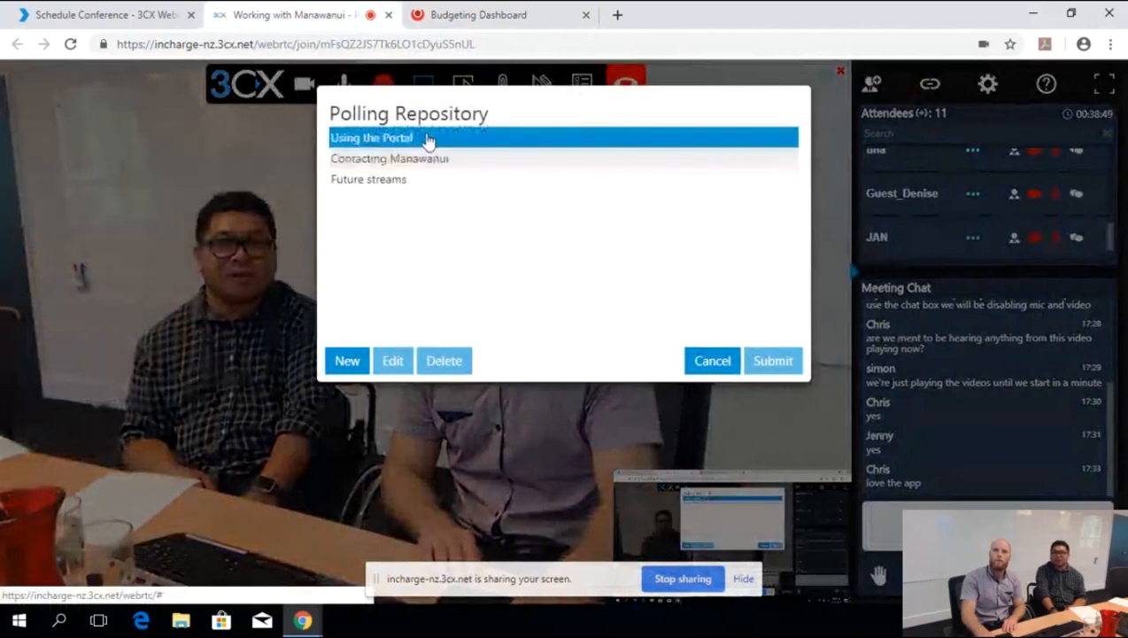
click(415, 140)
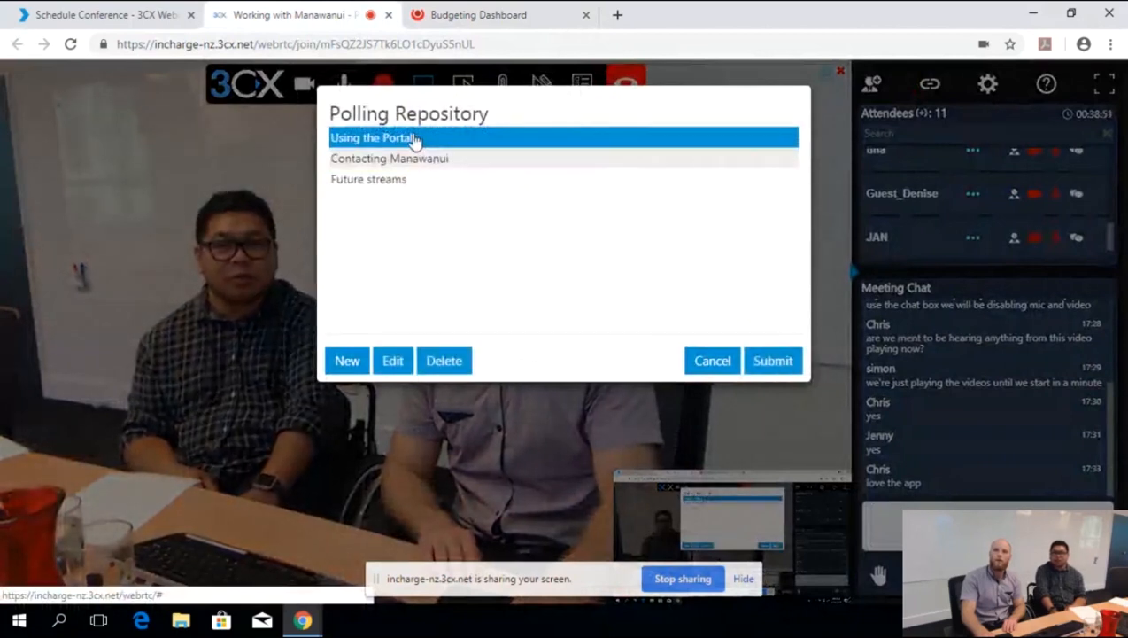
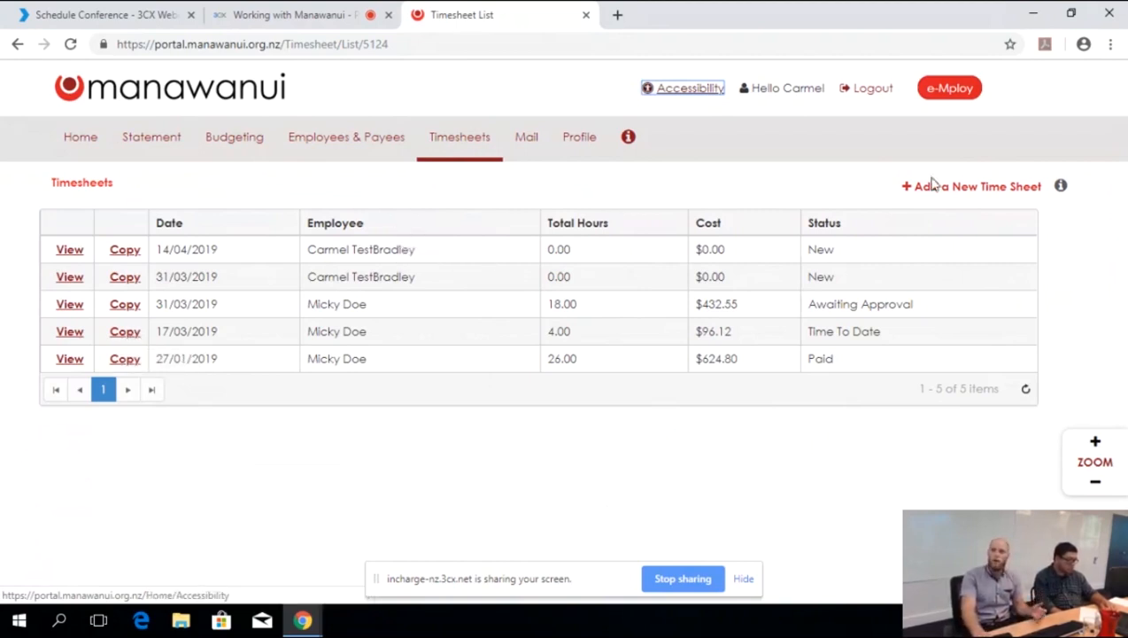
- Create a new timesheet for the casual employee for the fortnight ending 31 Mar 2019
click(961, 190)
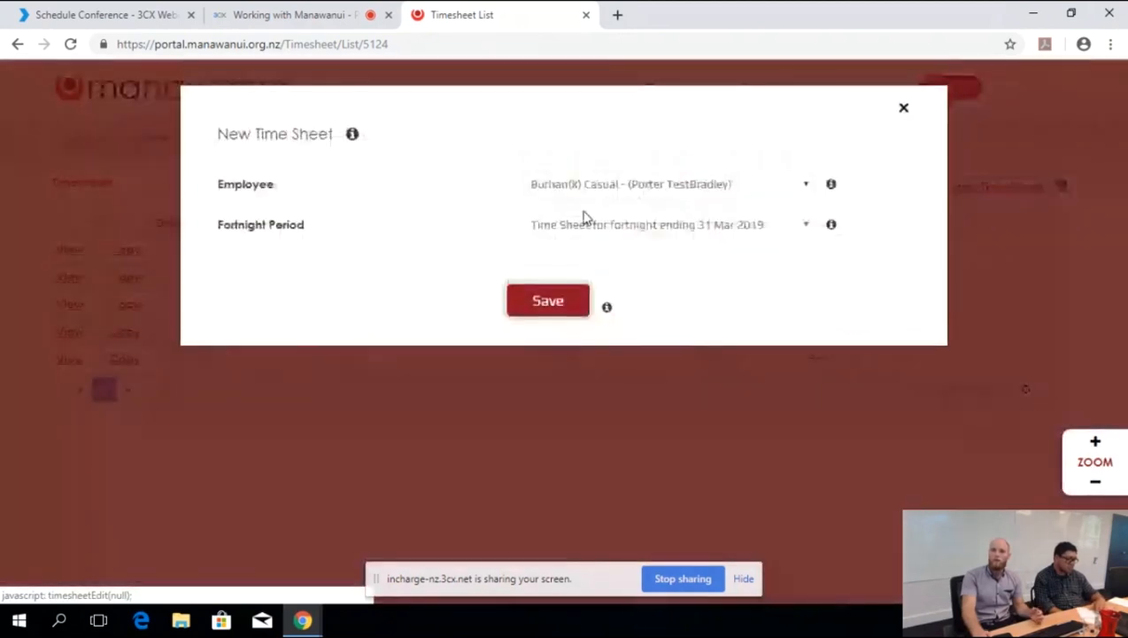
click(711, 189)
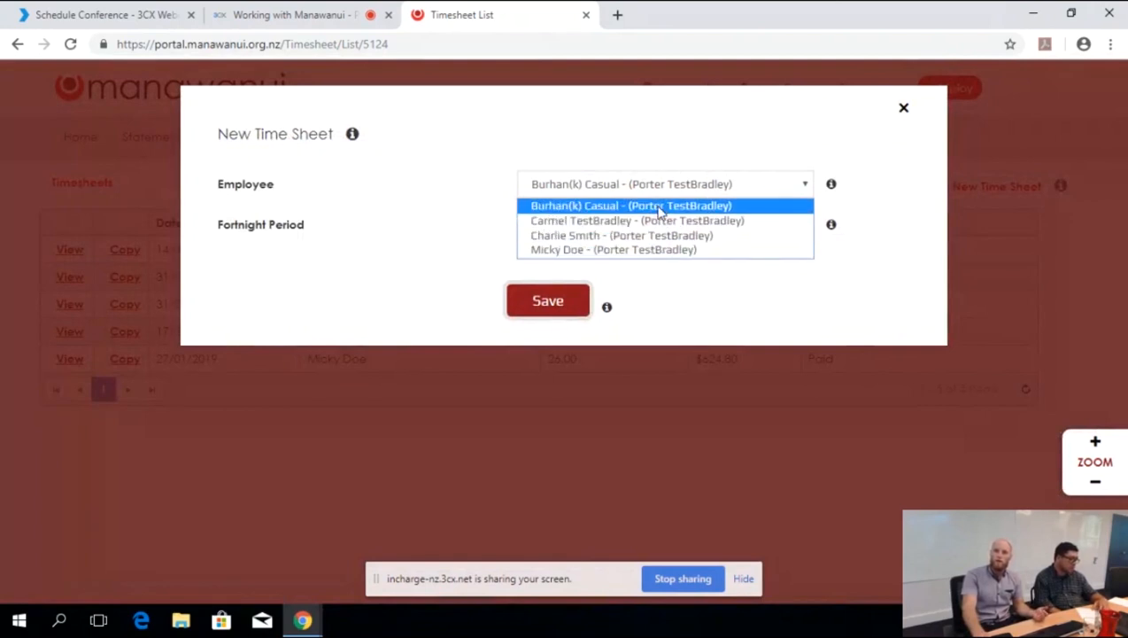
click(659, 208)
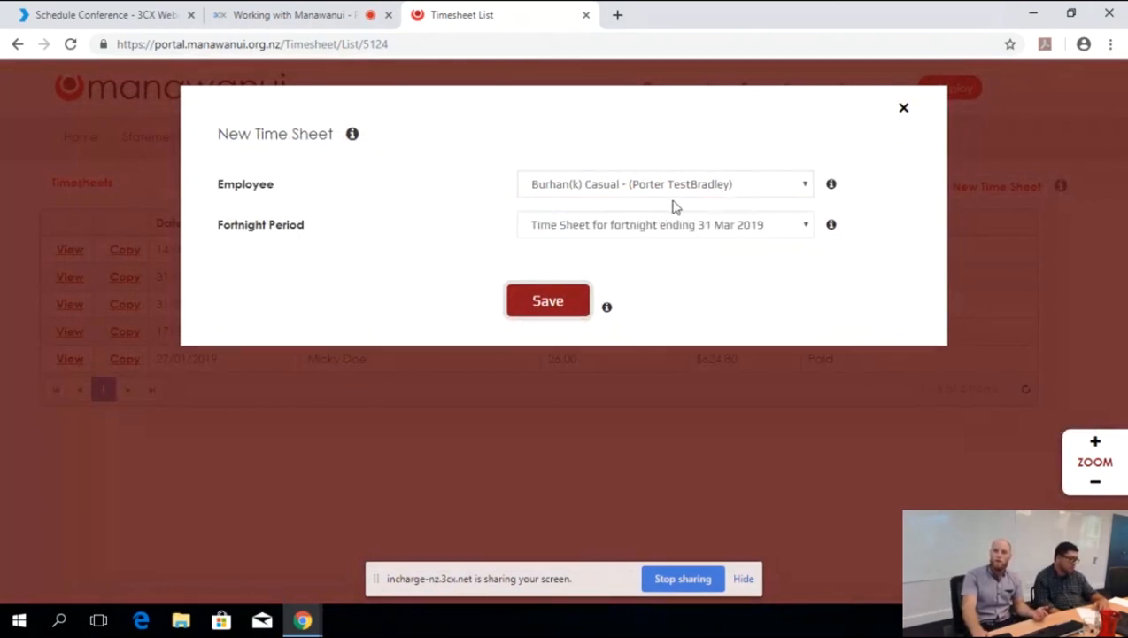
click(728, 232)
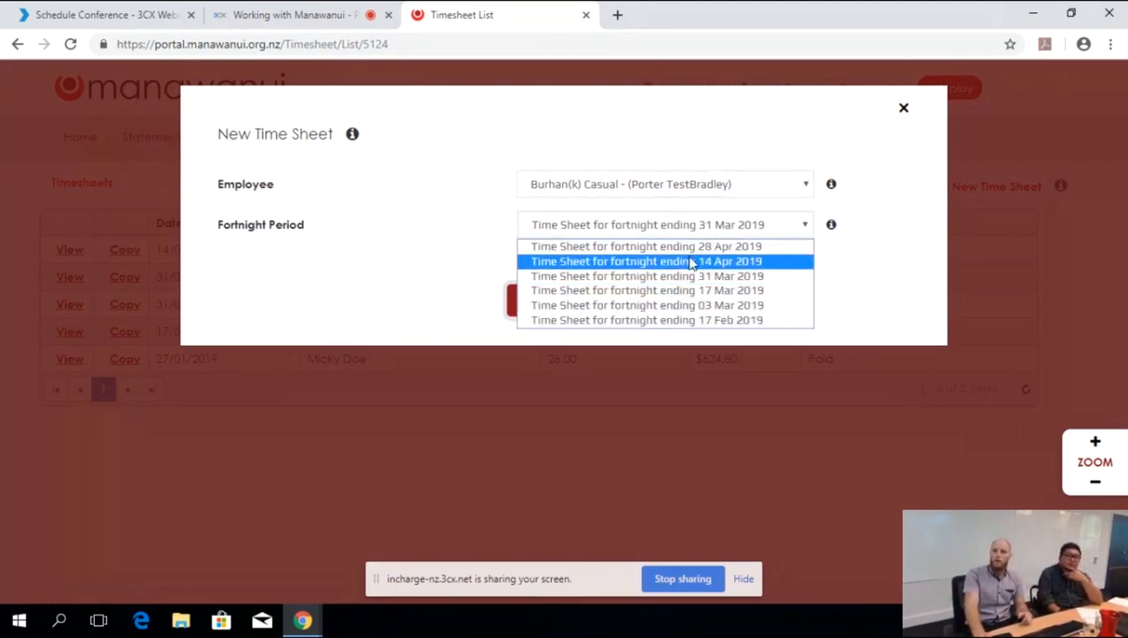
click(684, 282)
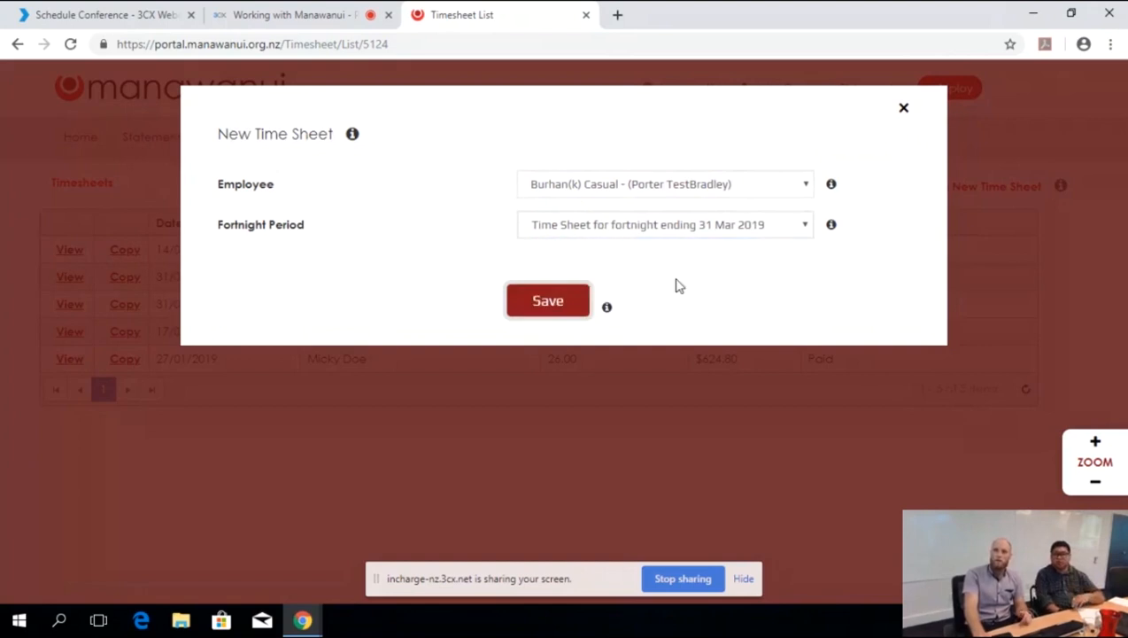
click(535, 307)
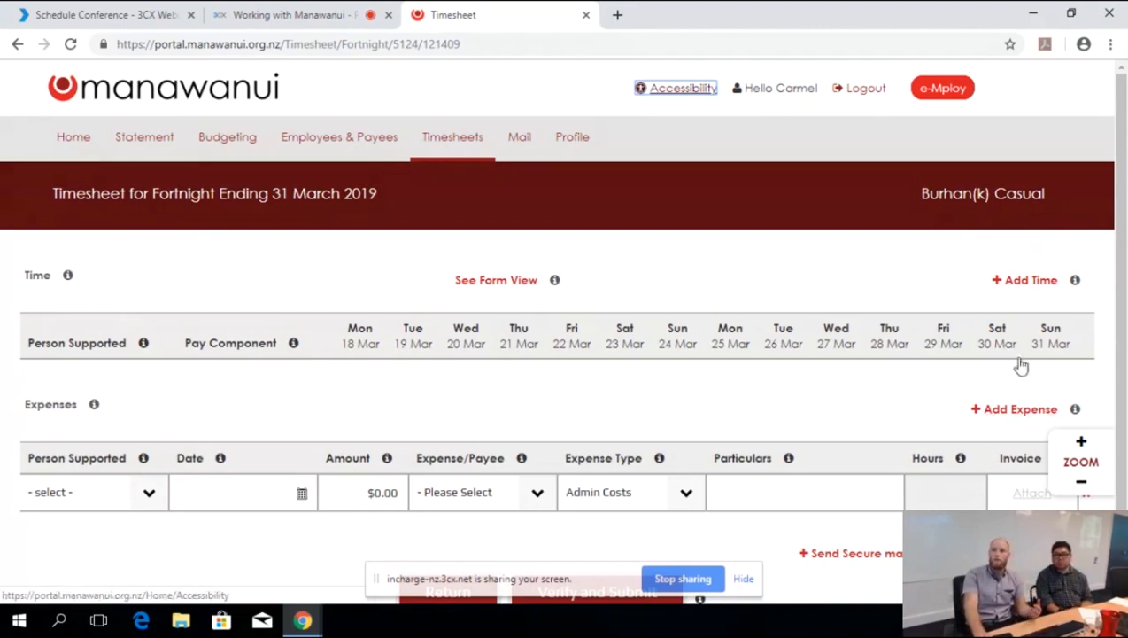
- Add a time row for the supported person's IF funding with the Ordinary Hours Worked pay component
click(1024, 285)
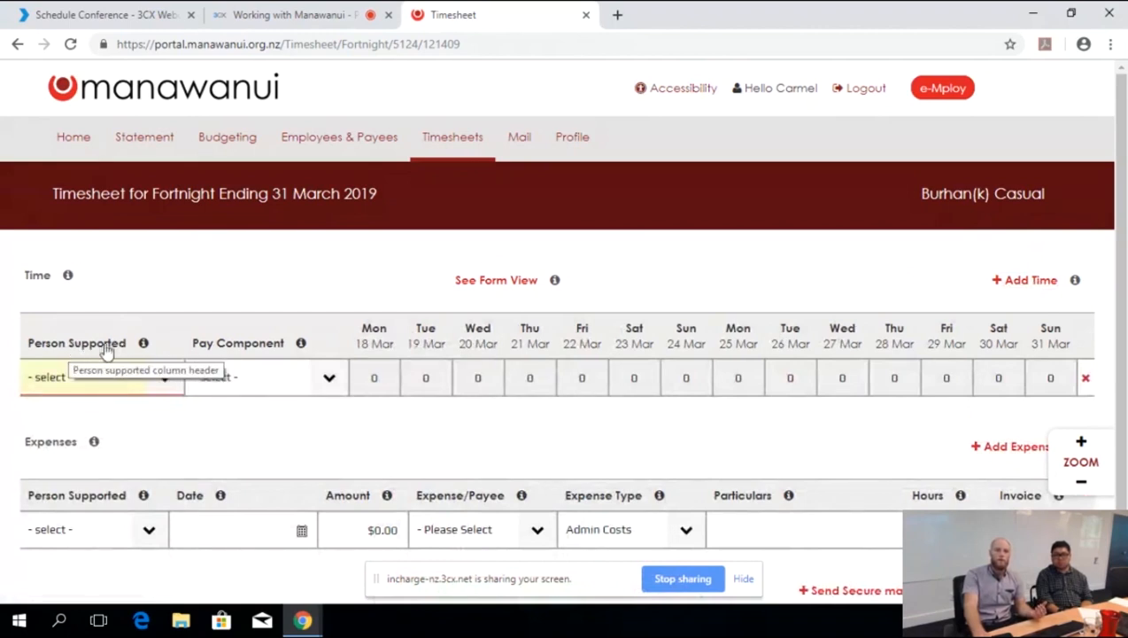
click(165, 378)
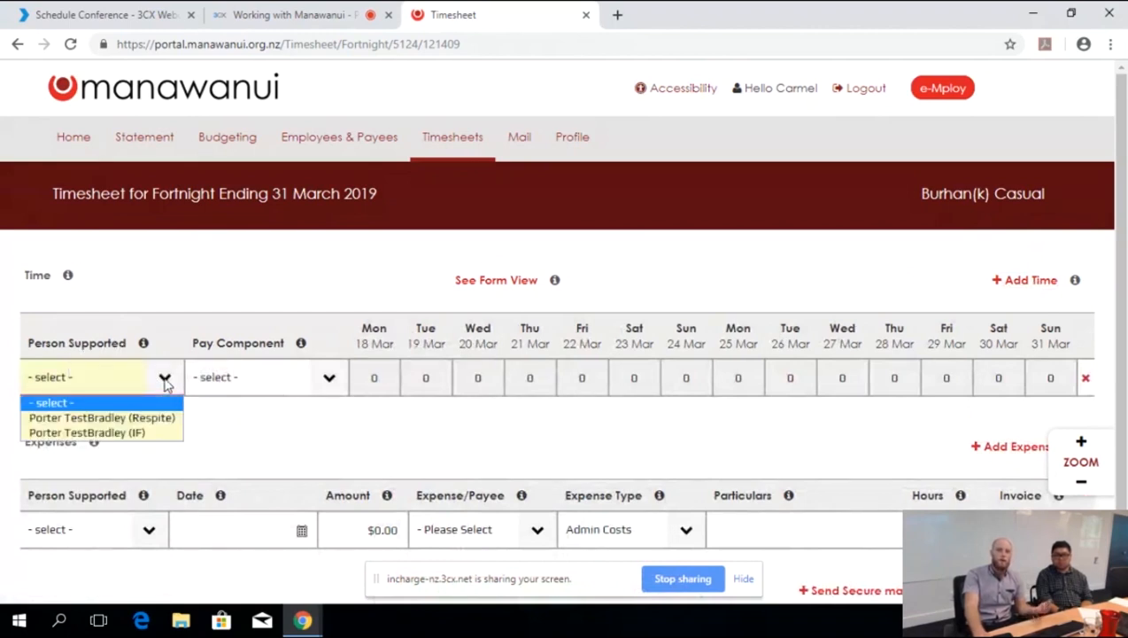
click(122, 433)
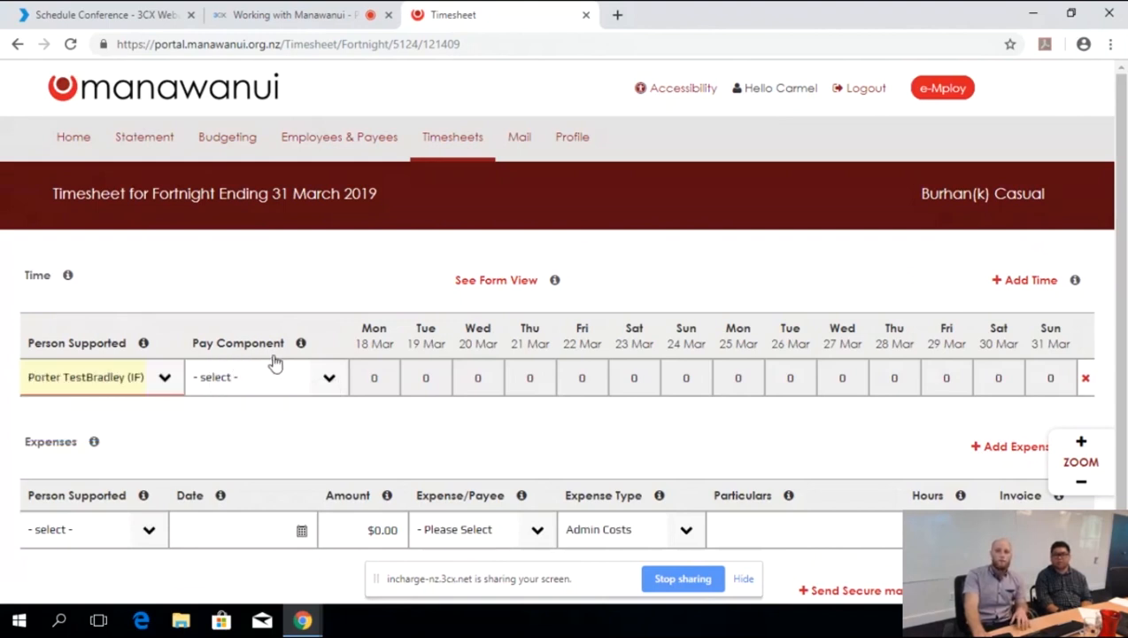
click(329, 378)
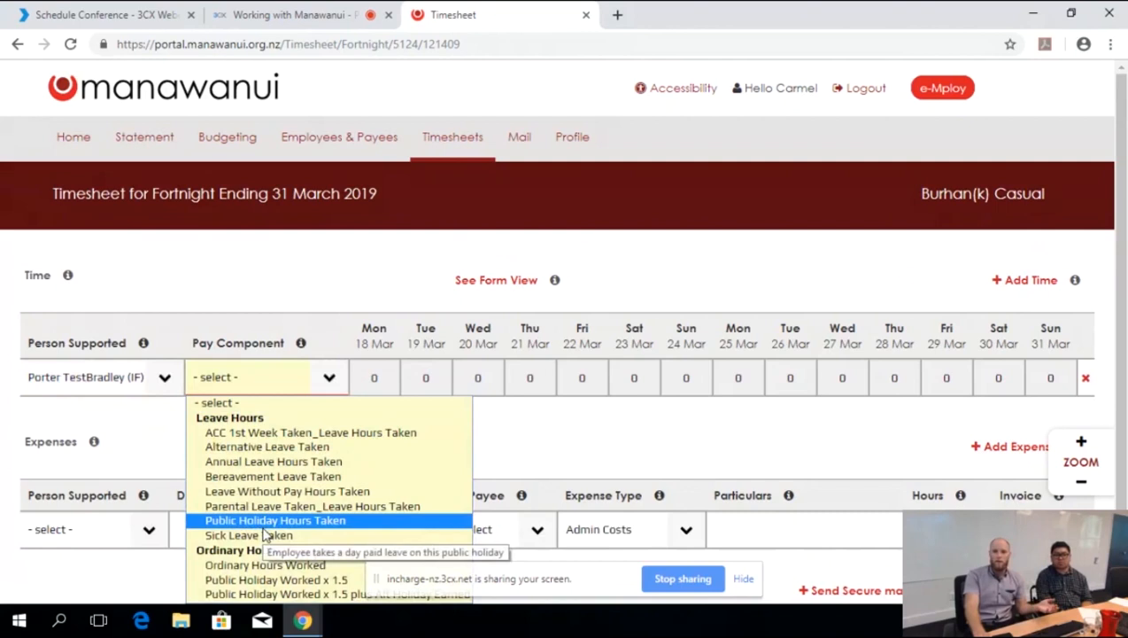
scroll(589, 433, down, 1)
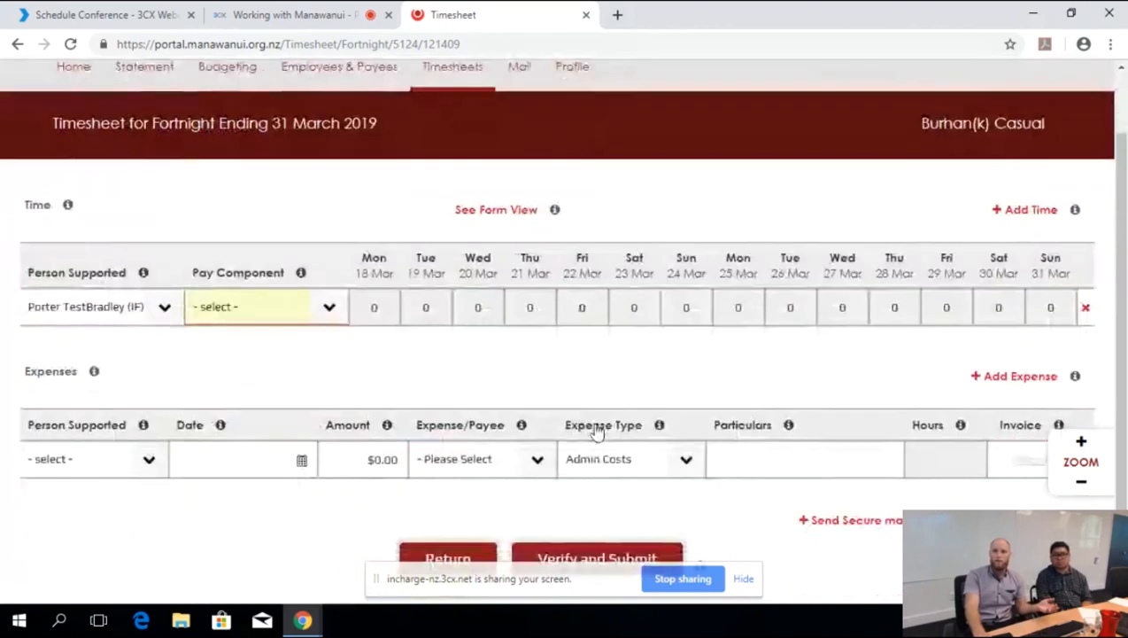
click(332, 309)
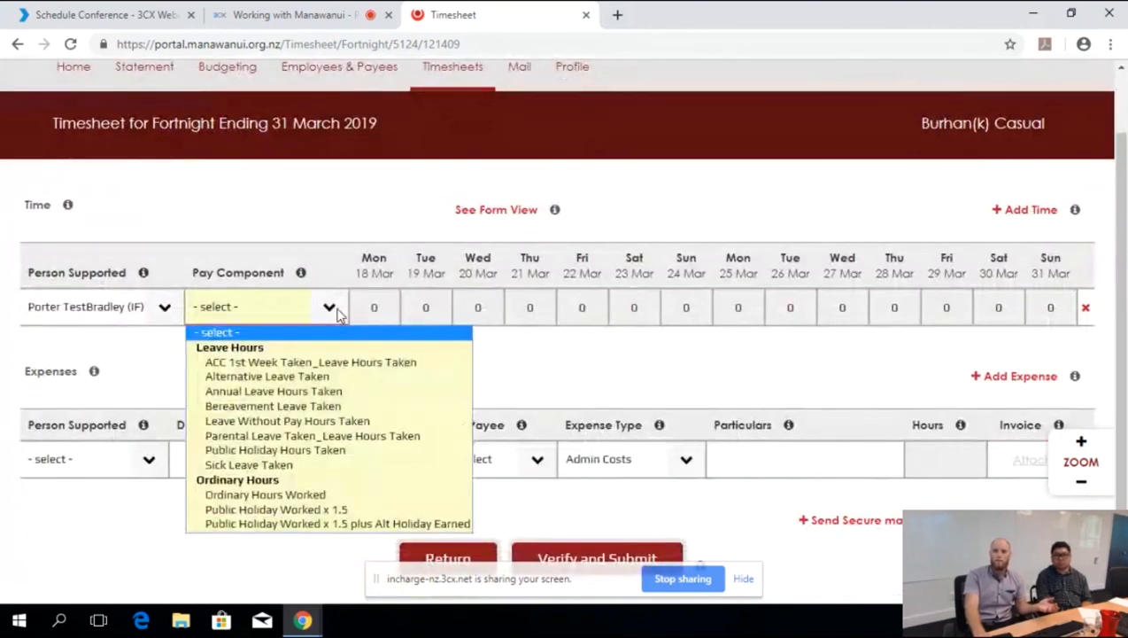
click(281, 495)
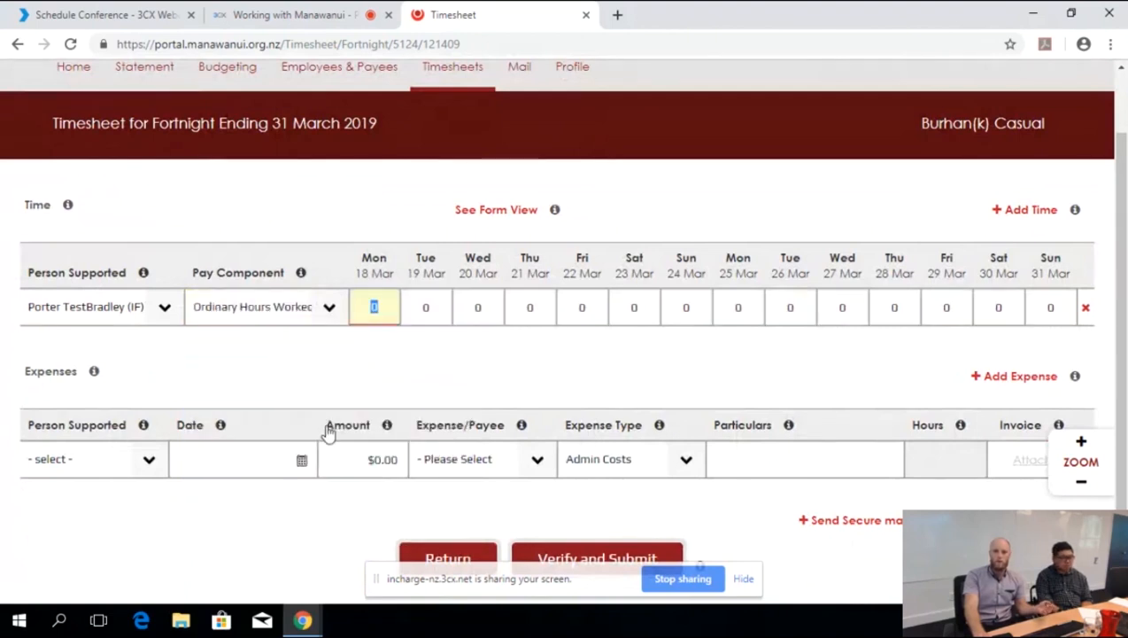
- Enter ordinary hours of 5 for Mon 18 Mar, 5 for Wed 20 Mar and 3 for Thu 21 Mar
text(5)
key(Tab)
key(Tab)
text(5)
key(Tab)
key(Tab)
key(Tab)
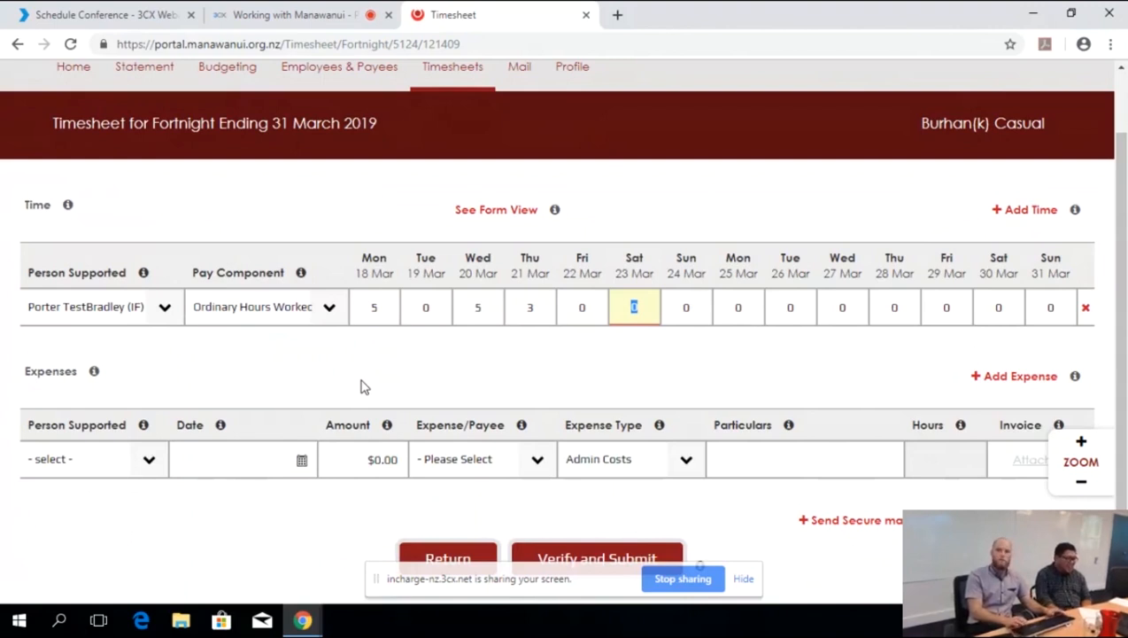
- Enter 0 ordinary hours for Tue 19 Mar
click(580, 310)
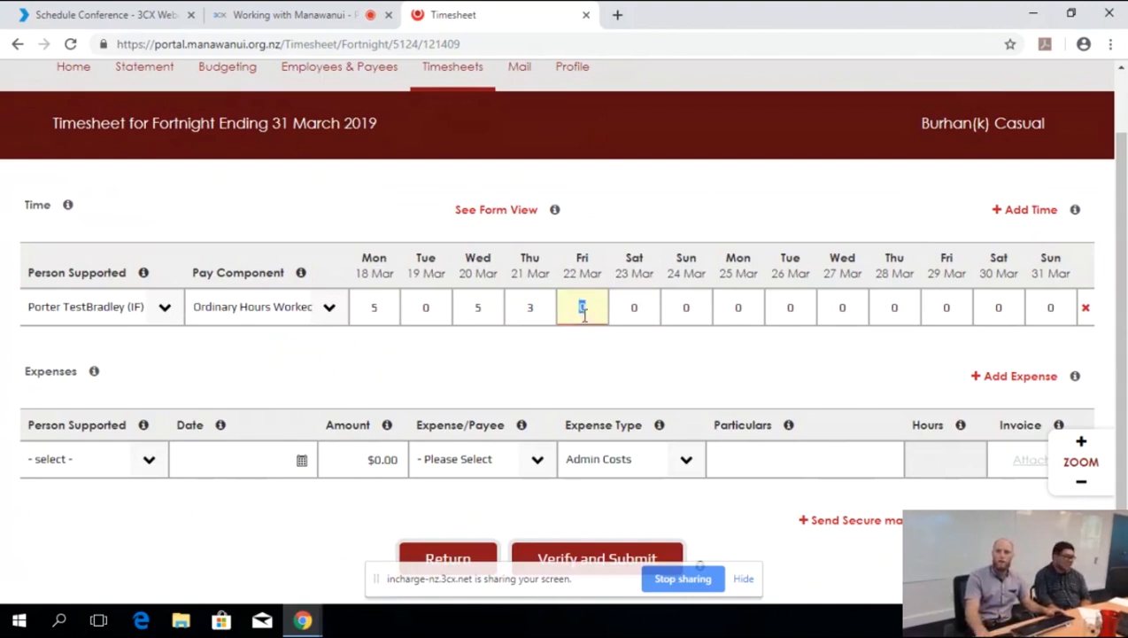
click(427, 310)
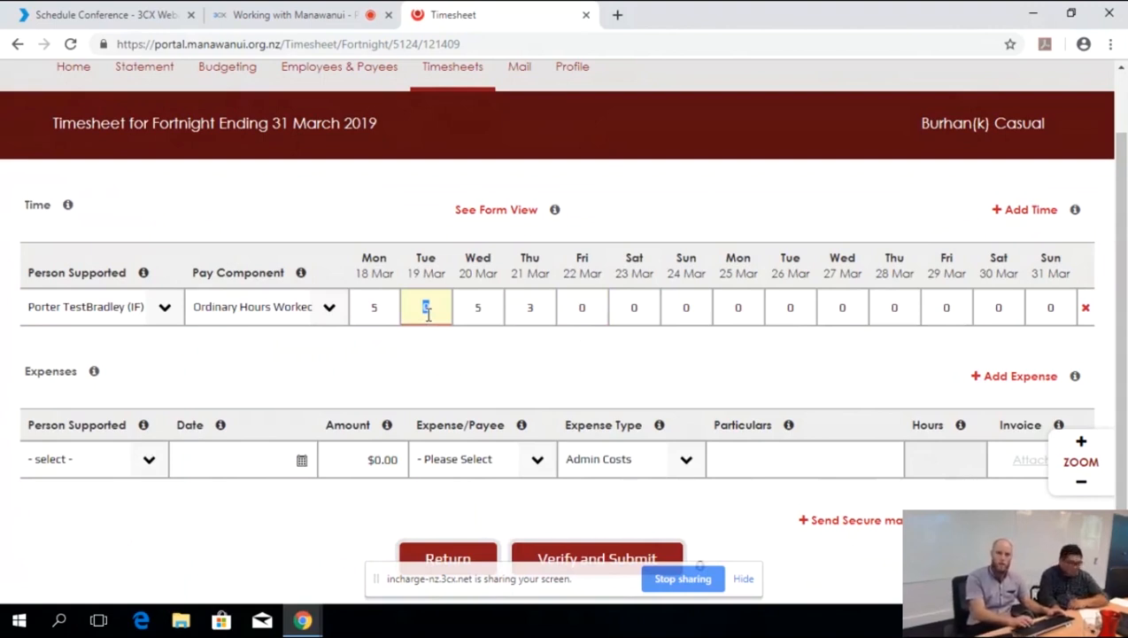
text(0)
key(Tab)
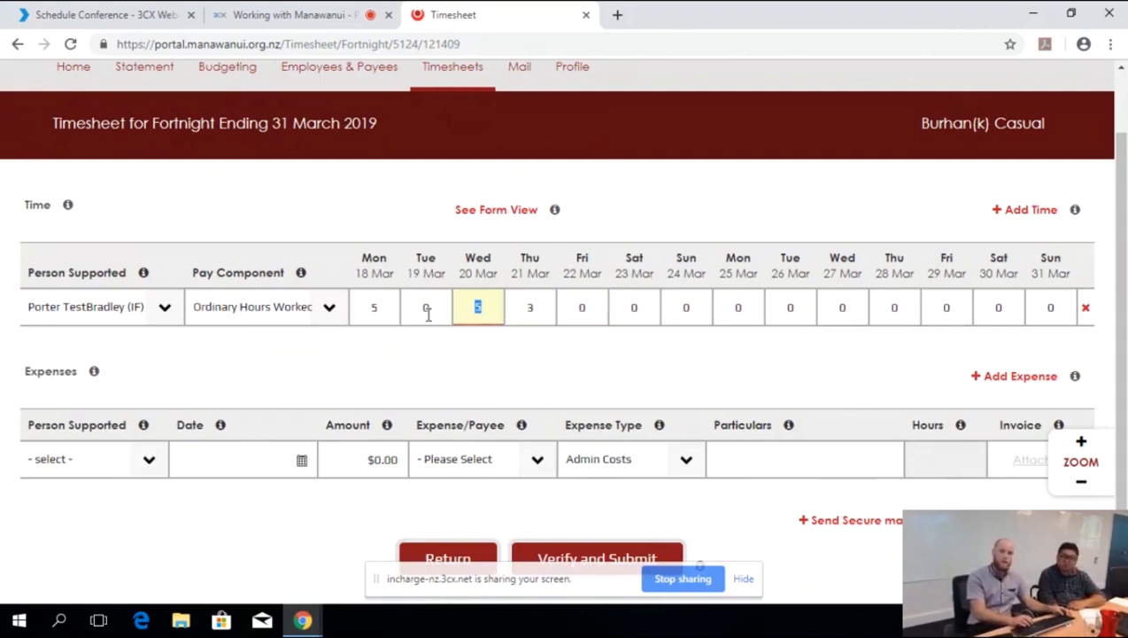
- Enter ordinary hours of 3 for Sat 23 Mar, 3 for Sun 24 Mar and 2 for Wed 27 Mar
click(427, 312)
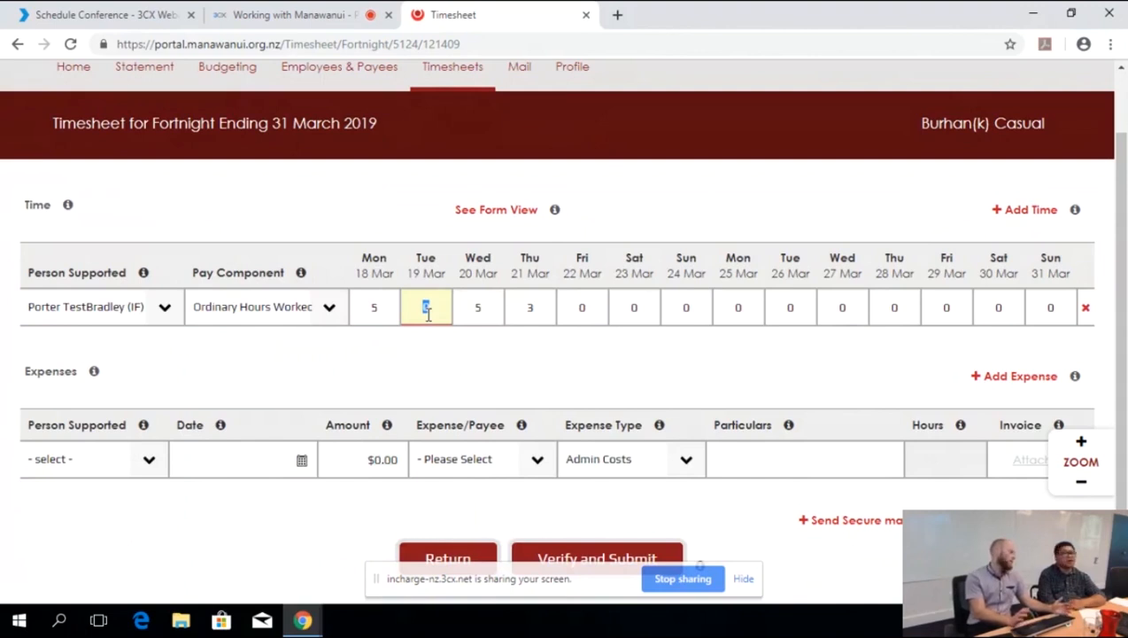
key(Tab)
key(Tab)
key(Tab)
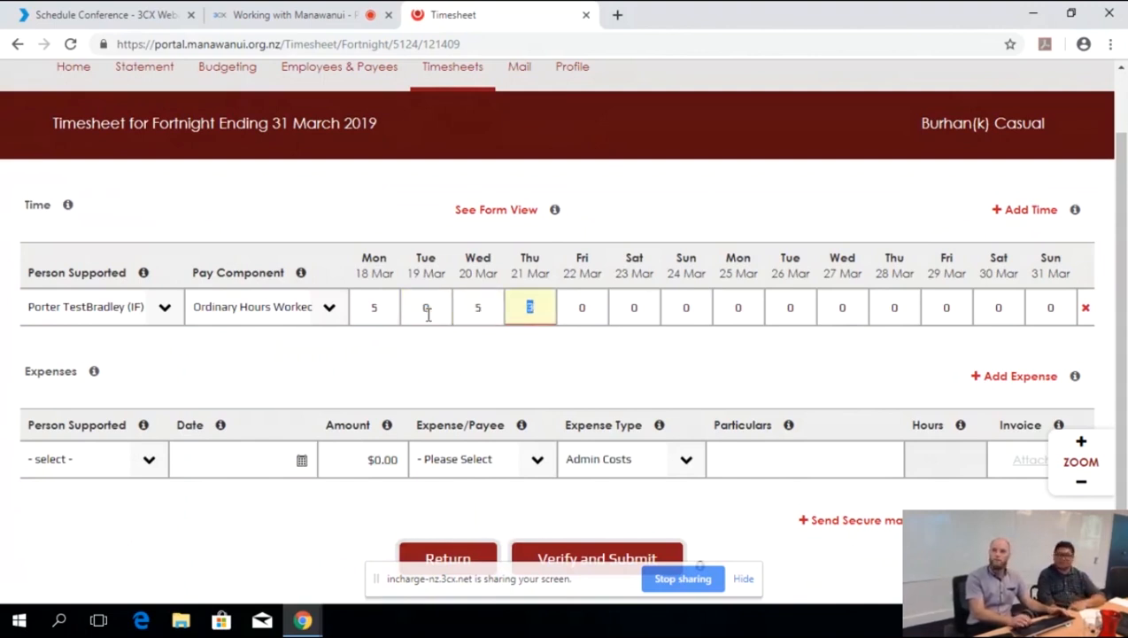
key(Tab)
text(3)
key(Tab)
text(3)
key(Tab)
key(Tab)
key(Tab)
text(2)
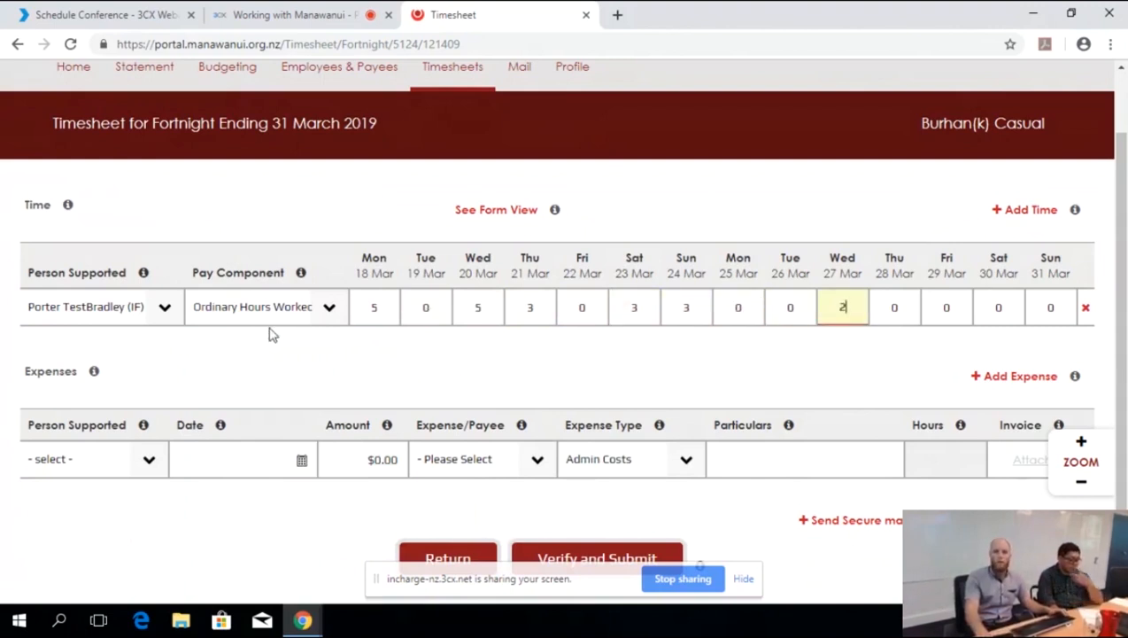
- Add a second time row for the supported person's IF funding with Sick Leave Taken and 5 hours on Sat 30 Mar
click(1054, 213)
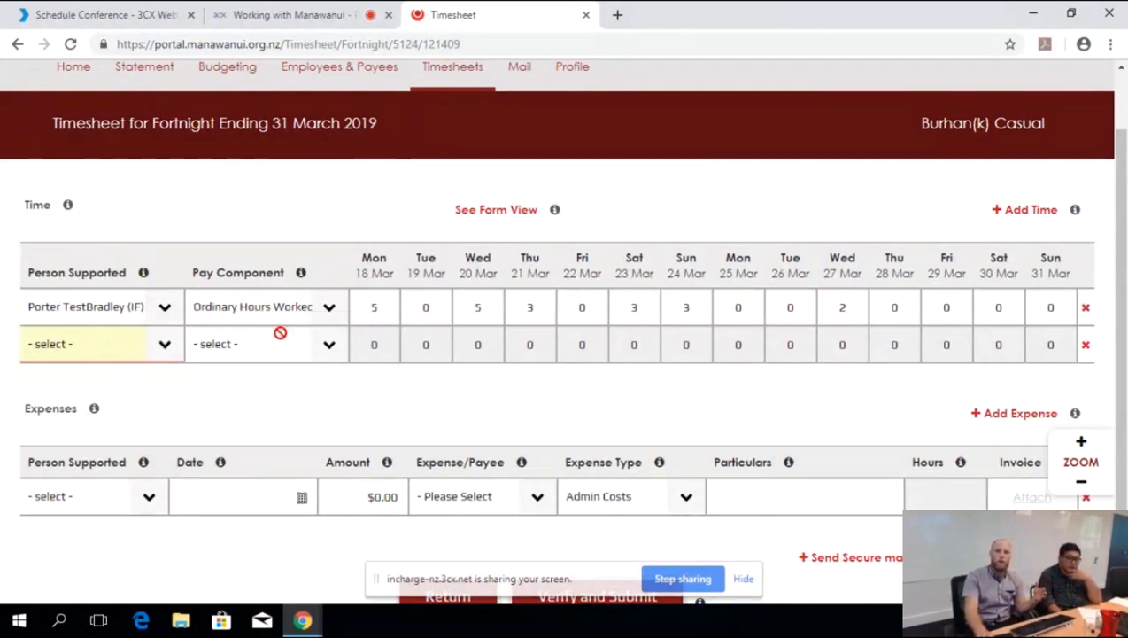
click(165, 347)
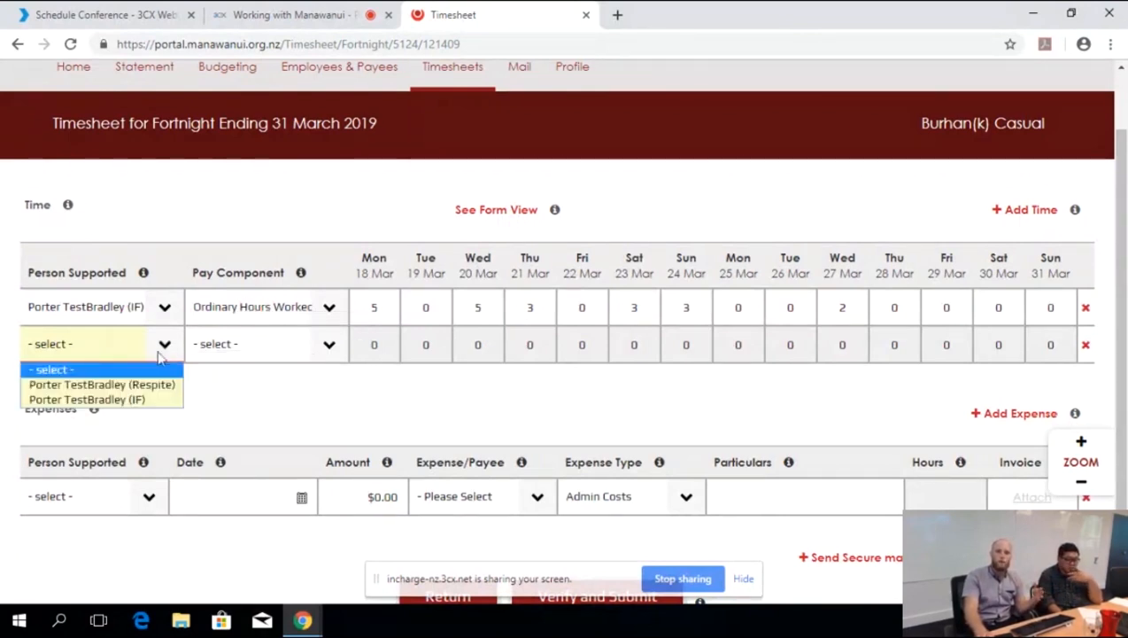
click(119, 403)
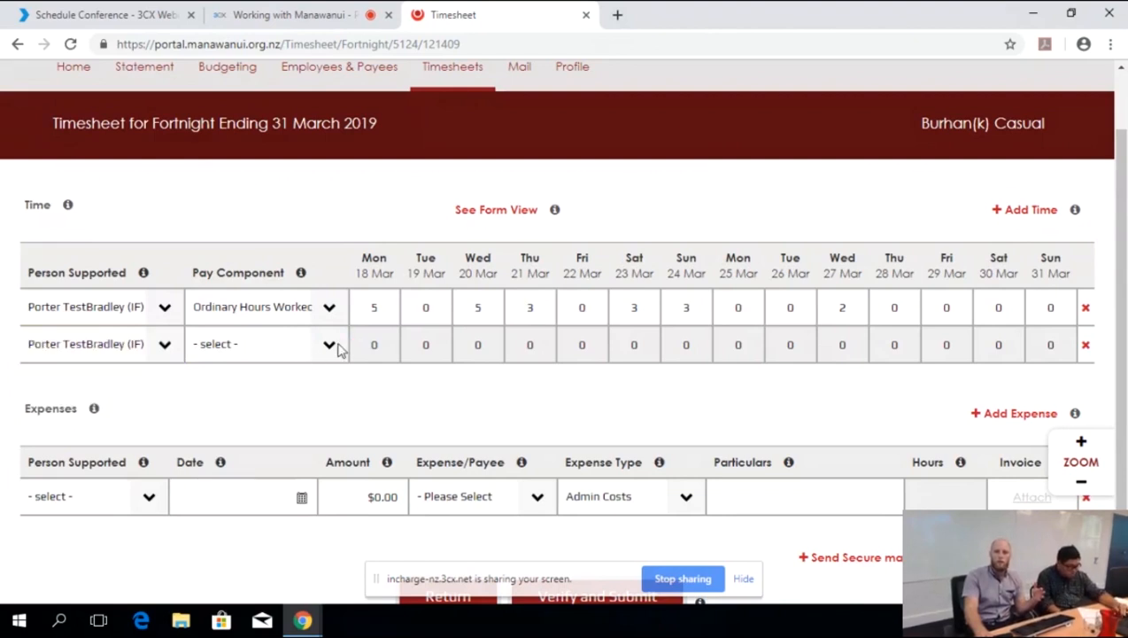
click(333, 347)
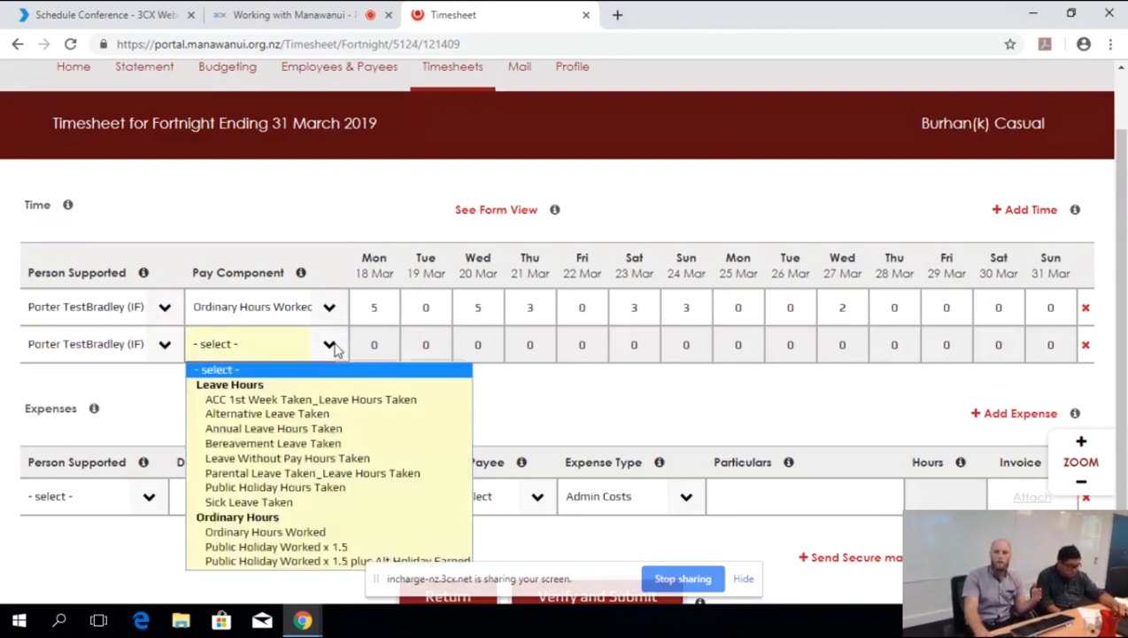
click(285, 502)
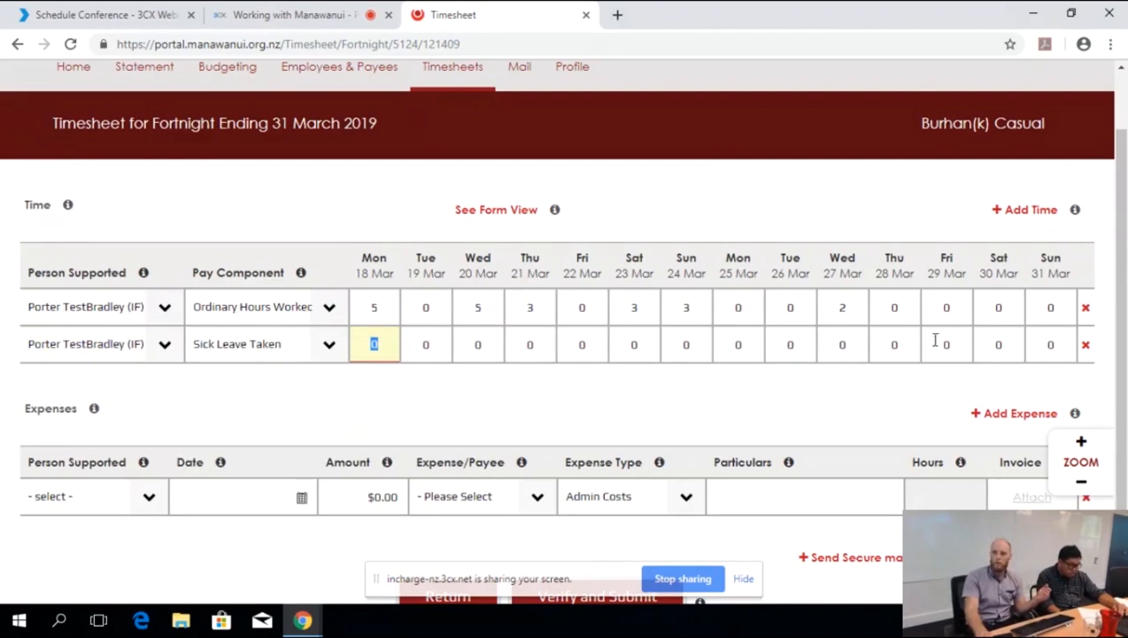
click(1004, 343)
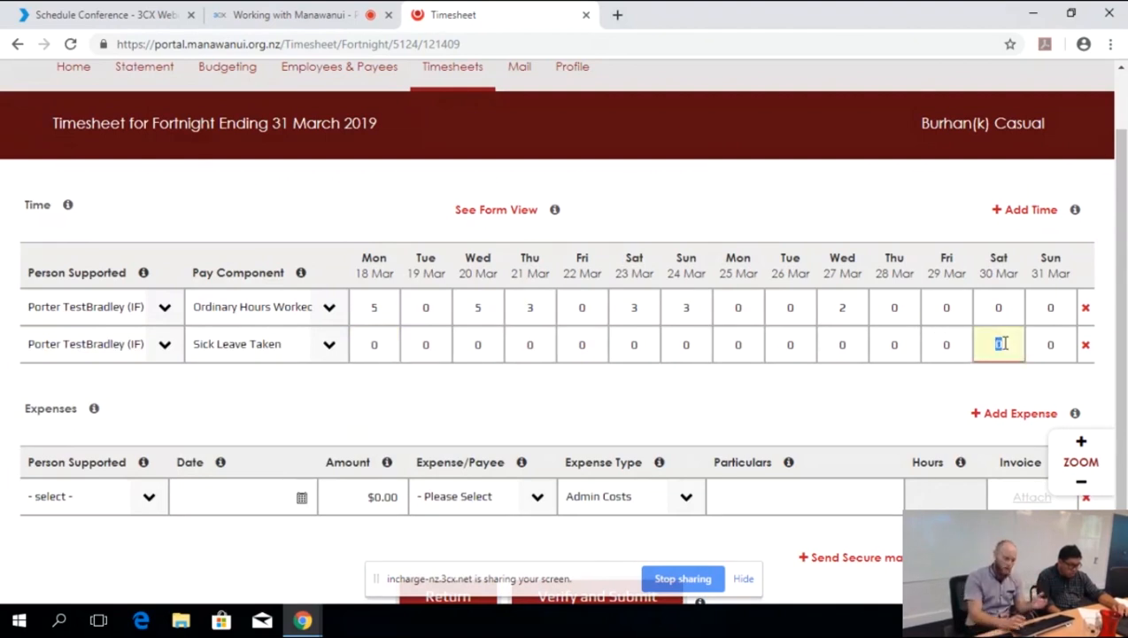
text(5)
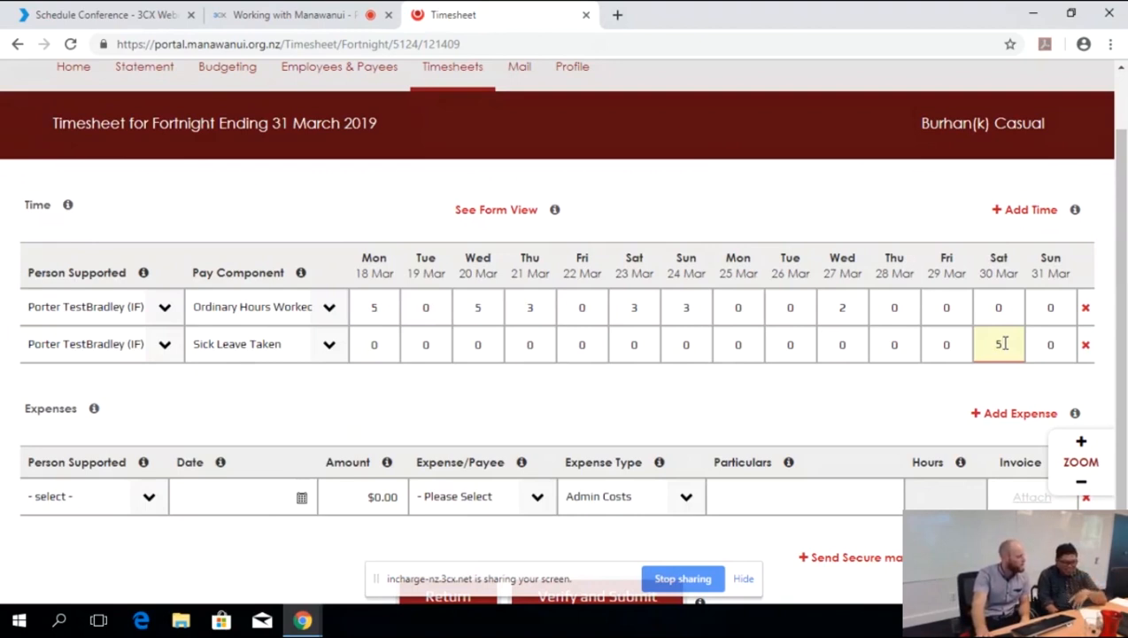
click(893, 390)
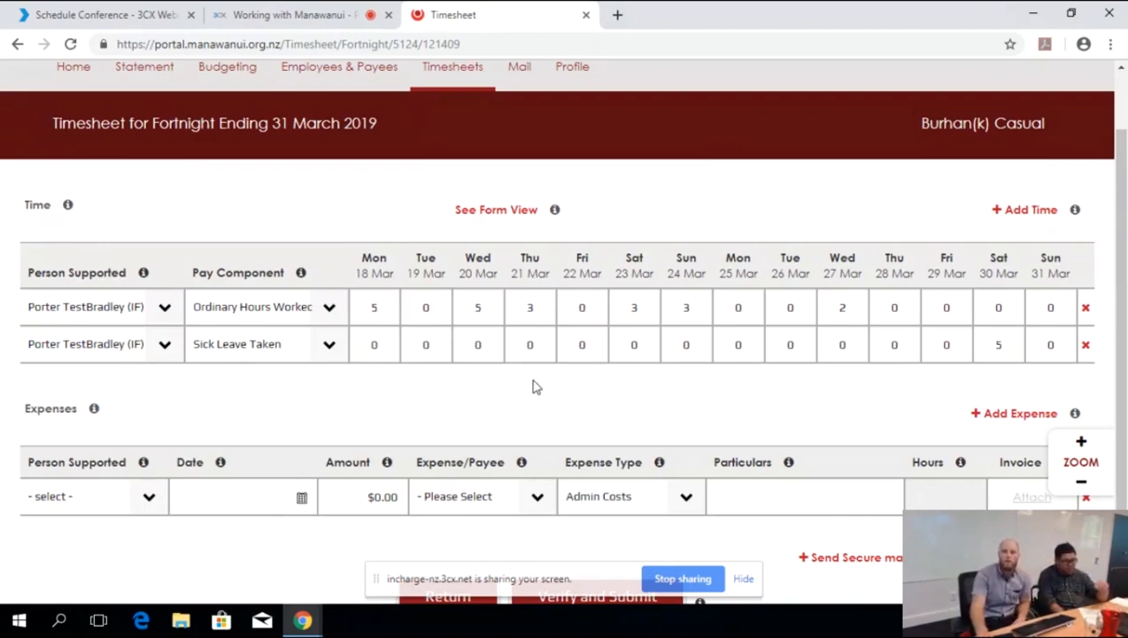
- Fill the expense row with the supported person's IF funding, the date 01/03/2019 and an amount of $50.00
scroll(533, 387, down, 1)
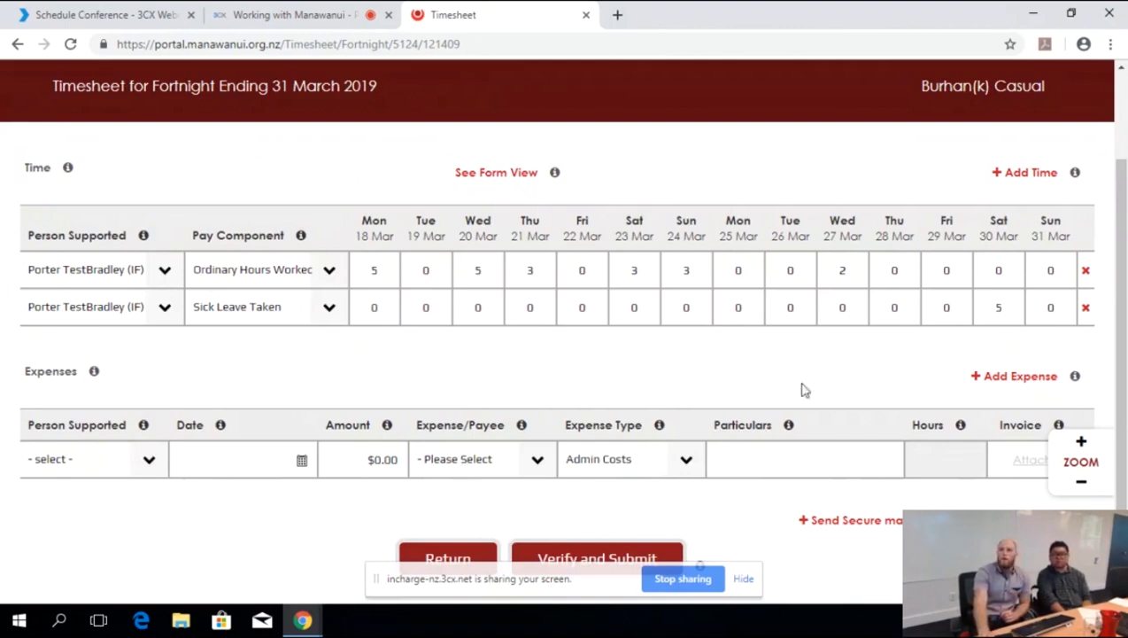
click(146, 464)
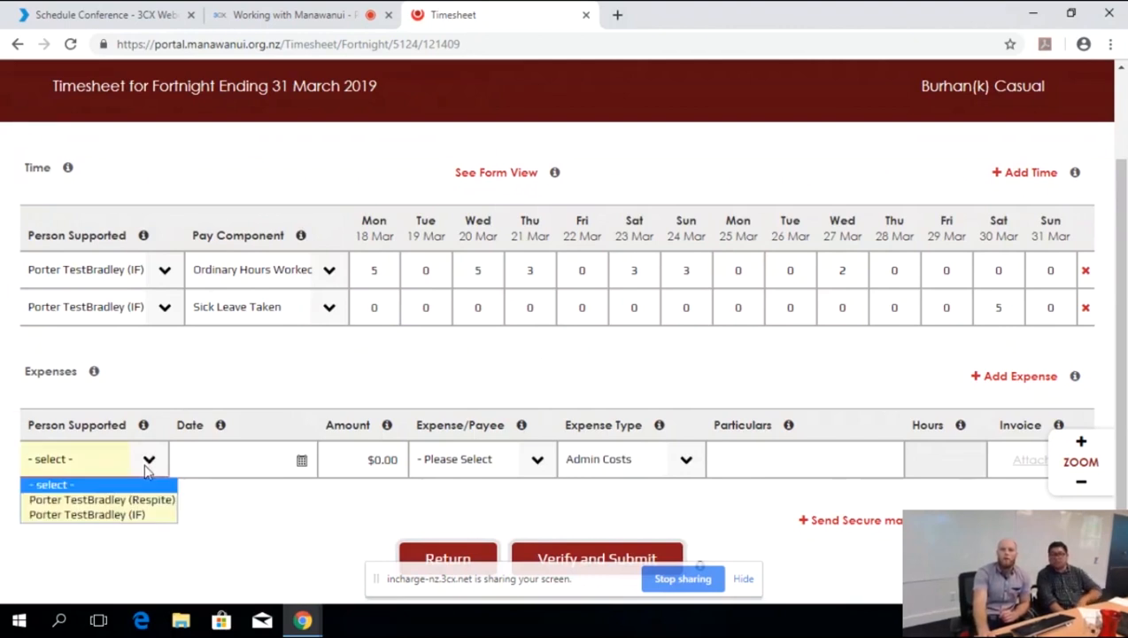
click(104, 515)
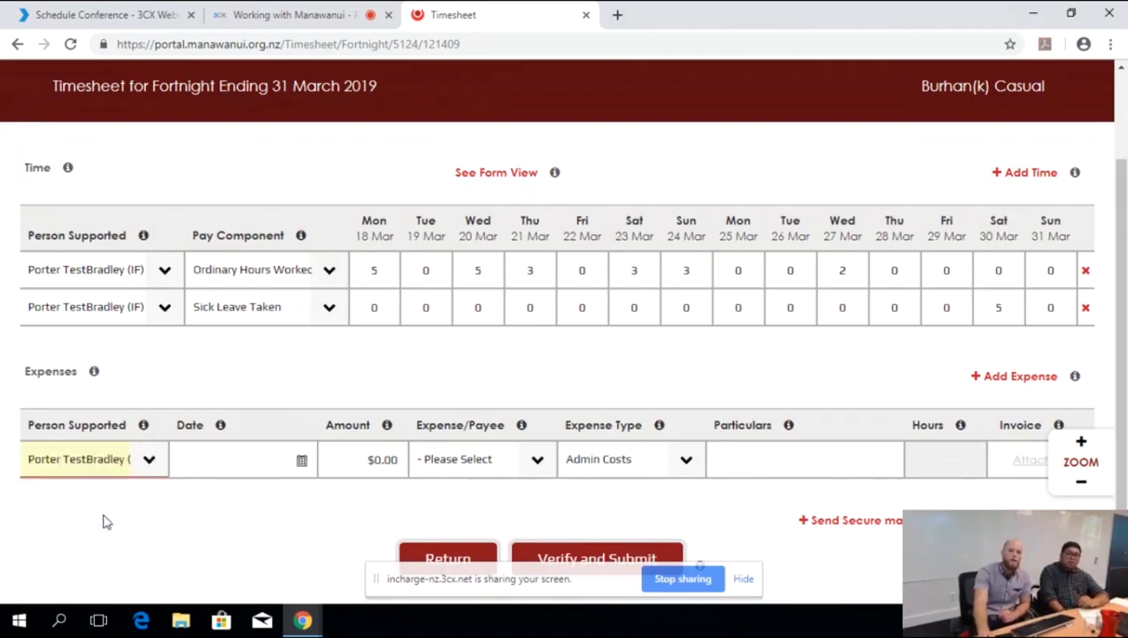
click(299, 463)
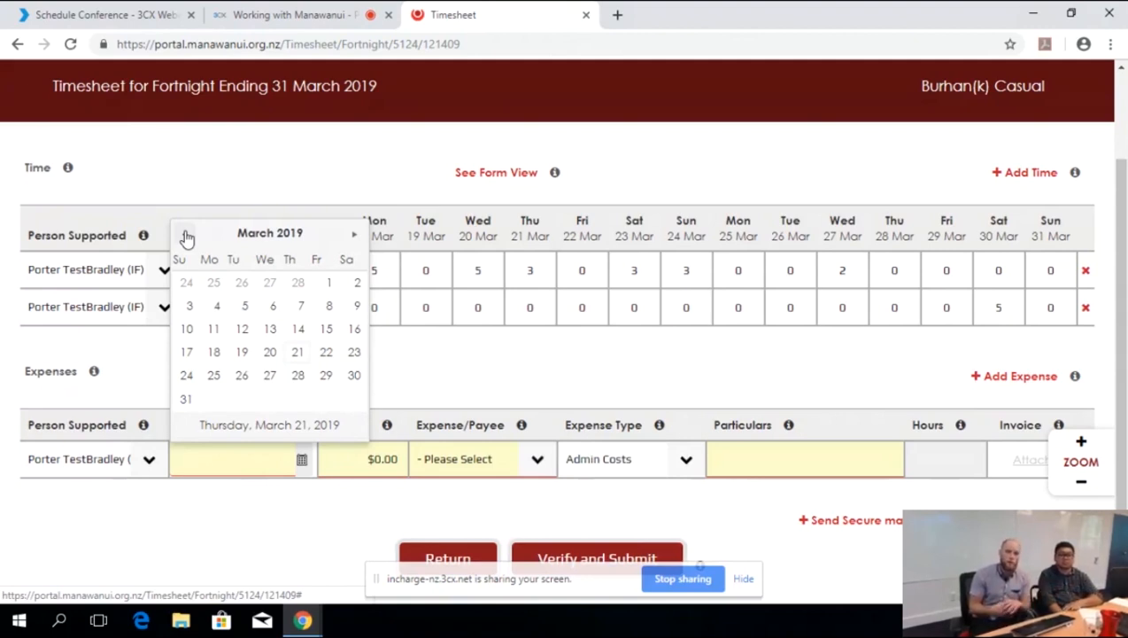
click(322, 283)
click(390, 460)
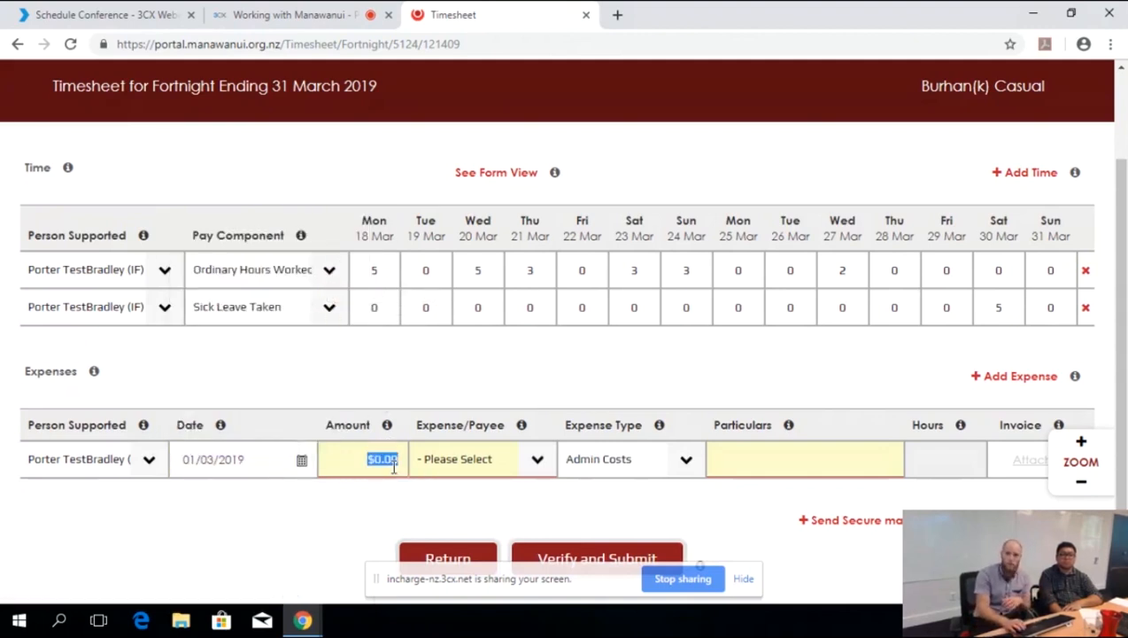
text(50)
click(504, 509)
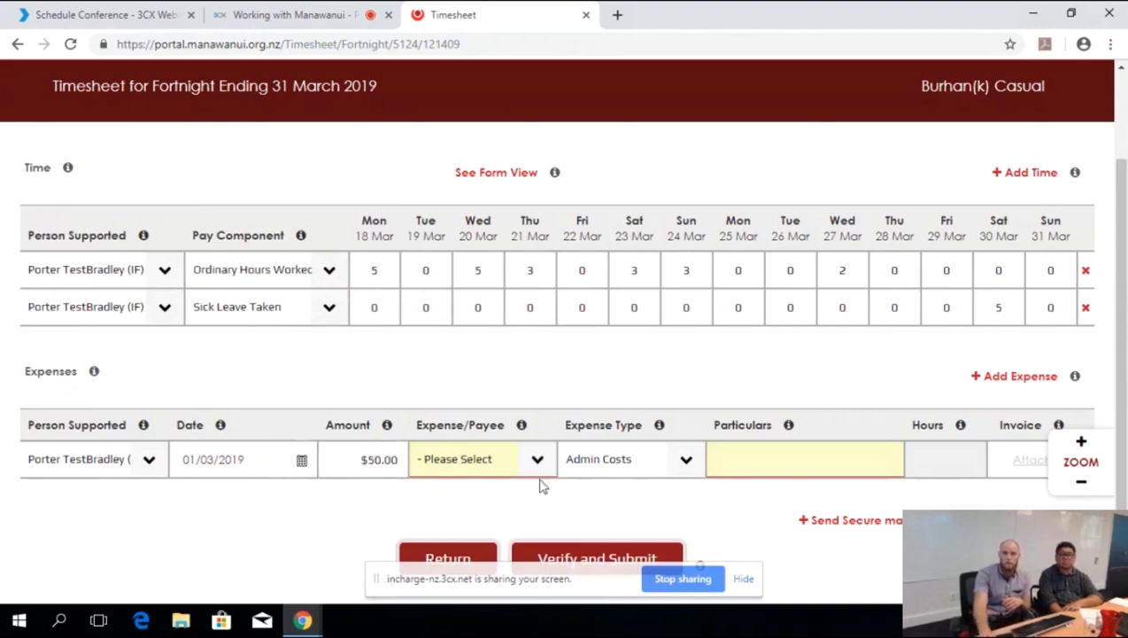
- Set the expense row's payee to Expense and its expense type to Purchases
click(550, 461)
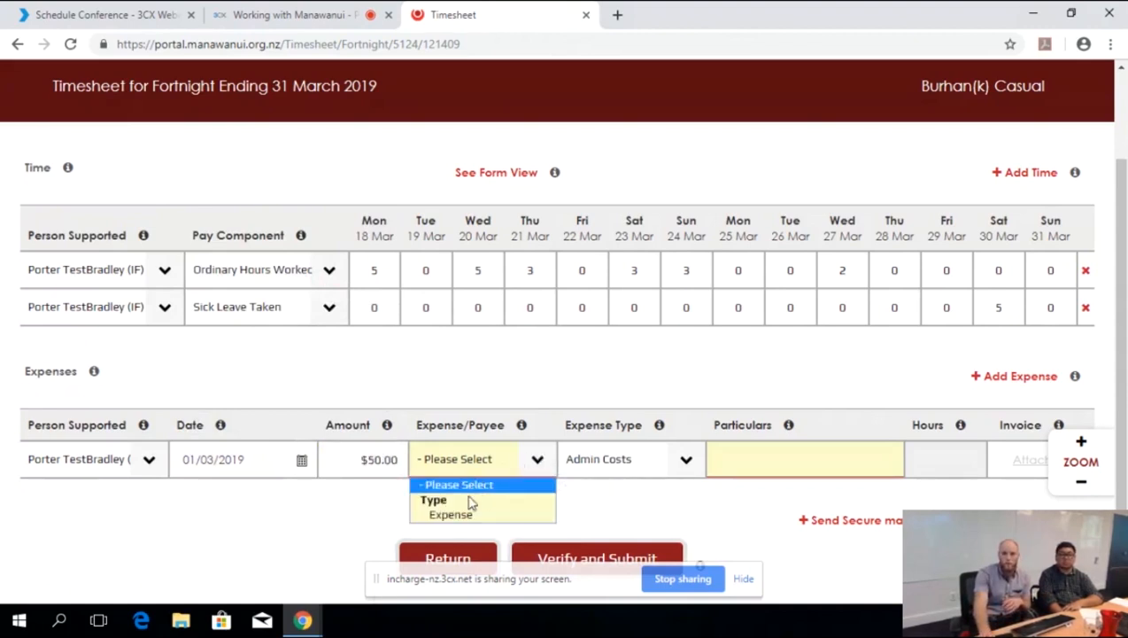
click(466, 515)
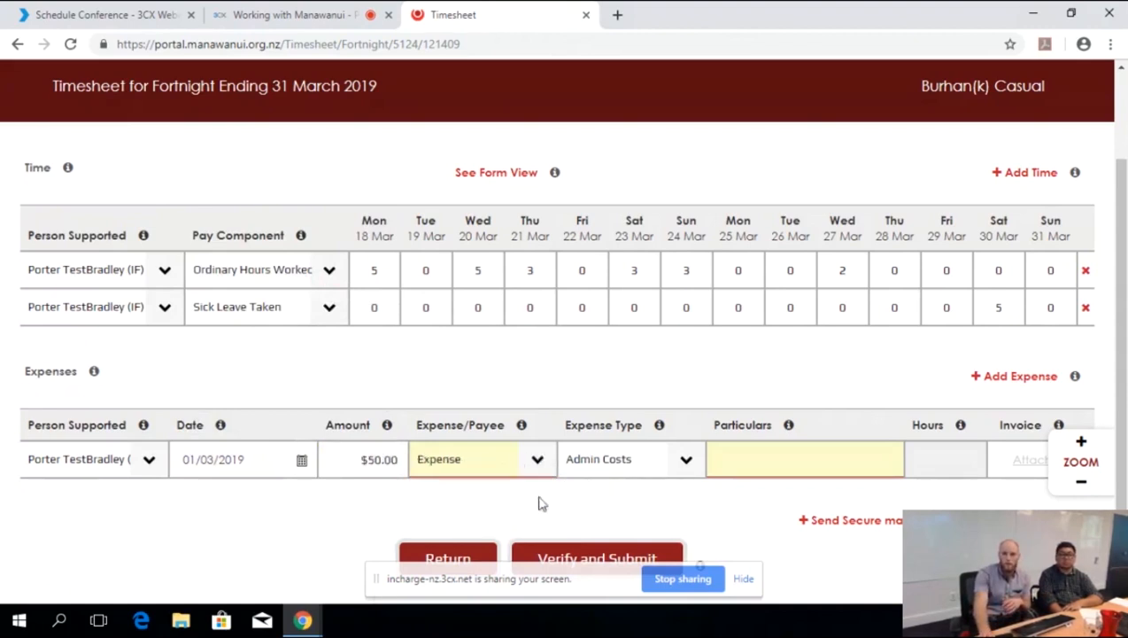
click(688, 461)
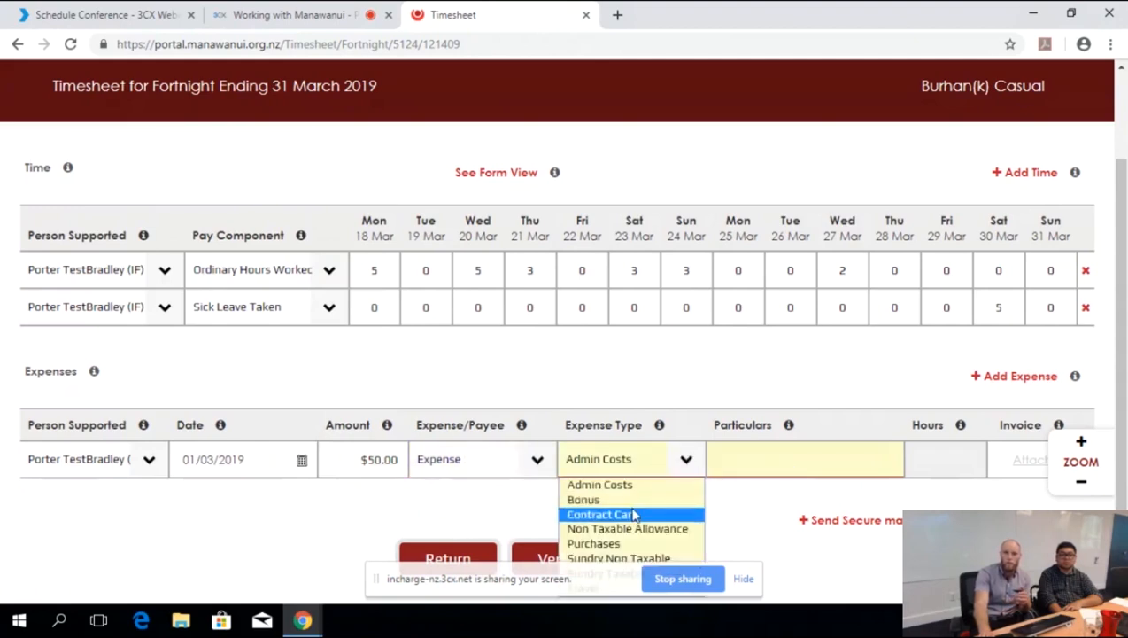
click(779, 512)
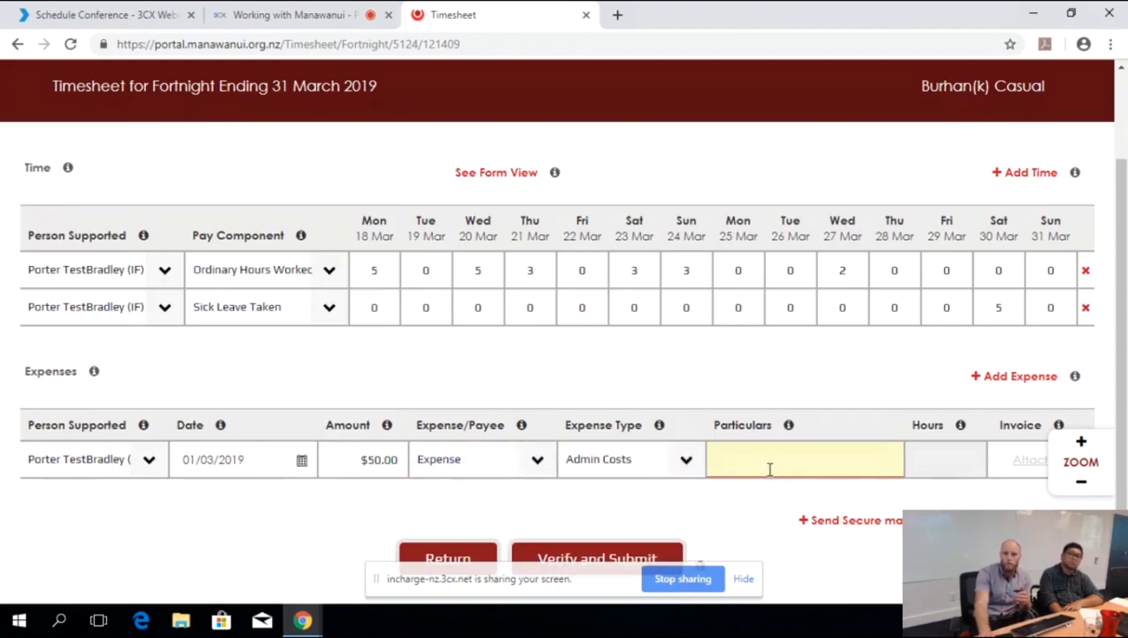
click(686, 460)
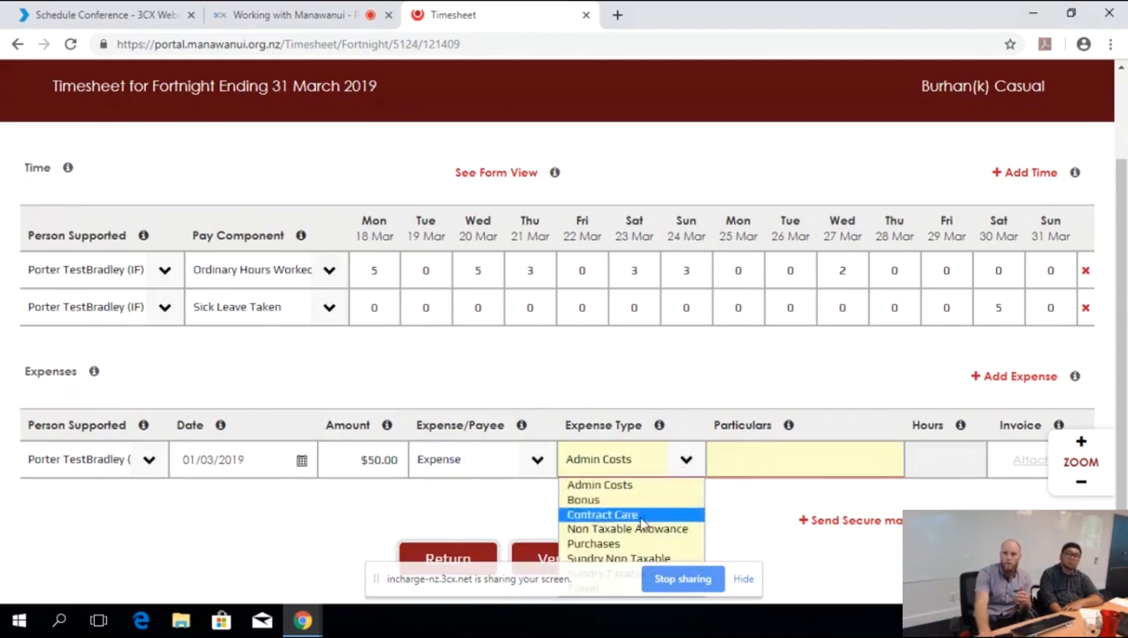
click(629, 544)
- Enter "Lunch and drinks" as the particulars of the $50.00 expense
click(756, 463)
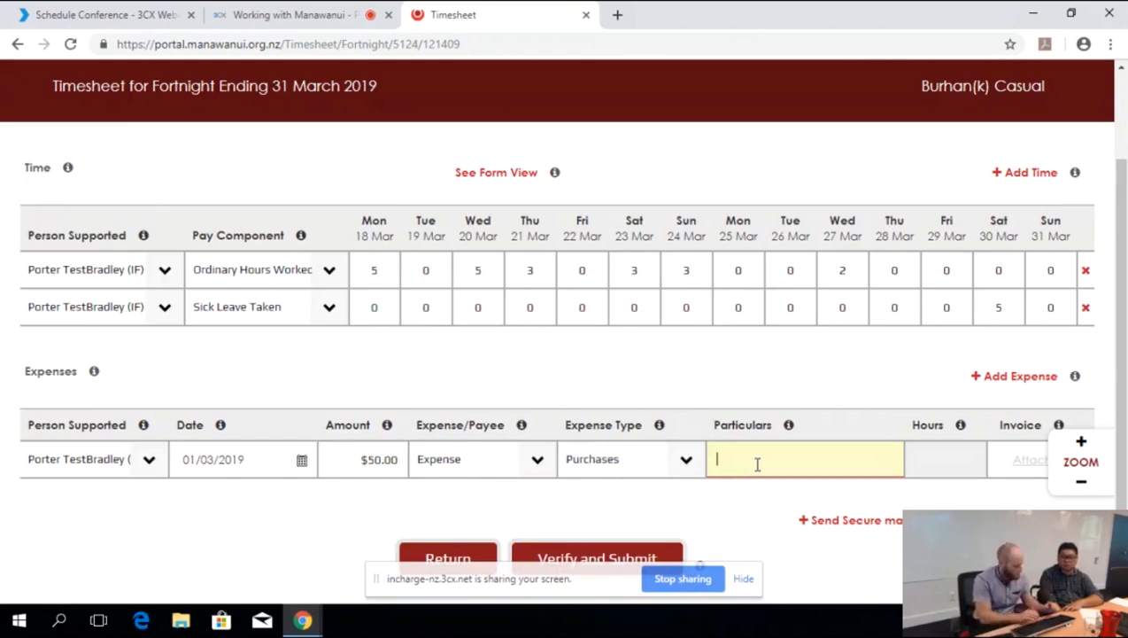
text(Lunch and)
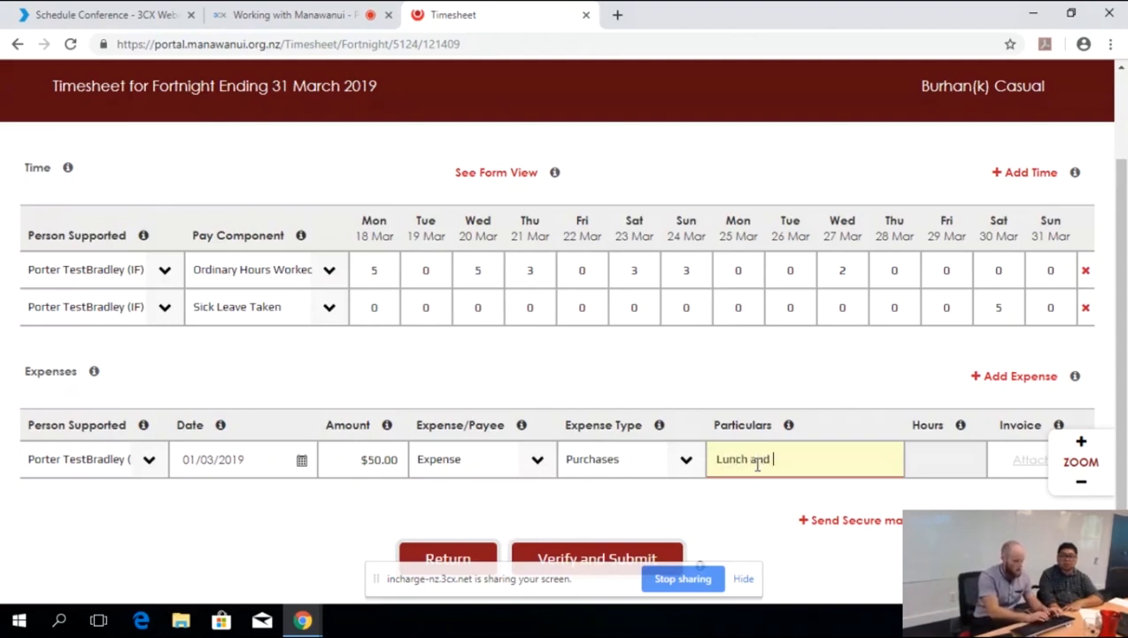
text( drinks)
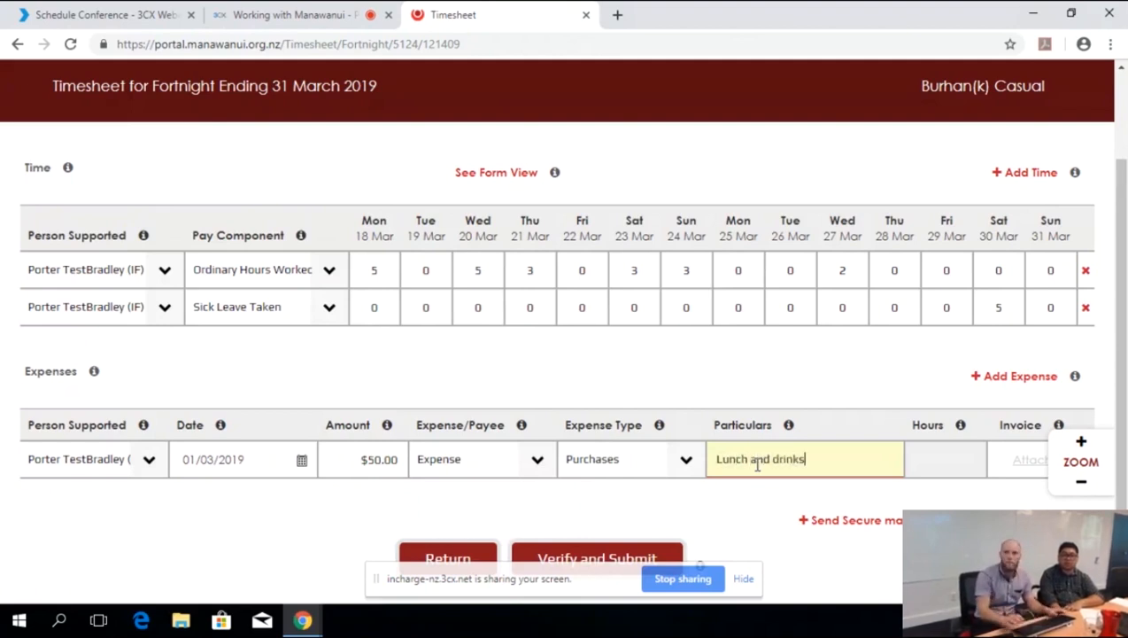
key(Tab)
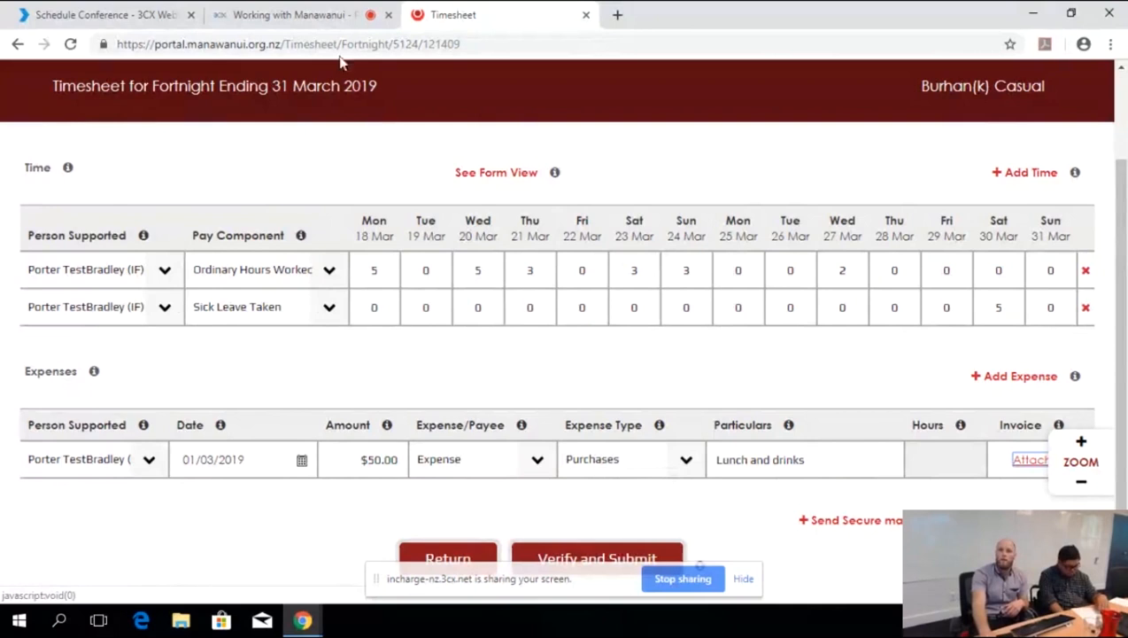
- Hide the screen-sharing notice and bring up the timesheet for verification, reviewing its recorded time, totals and expenses
click(743, 578)
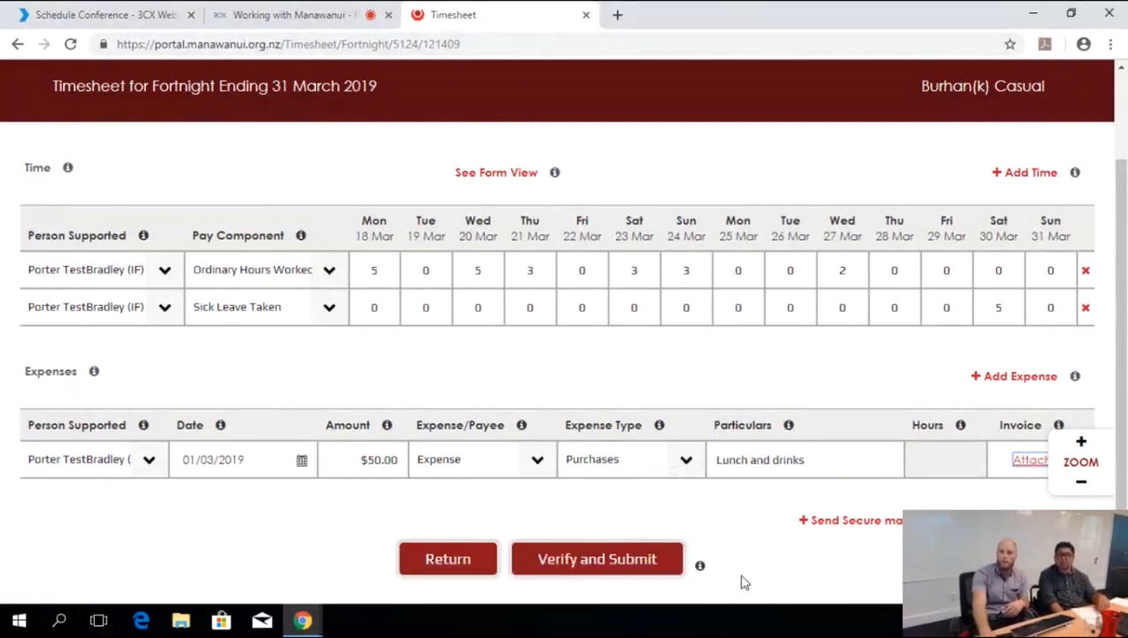
click(644, 567)
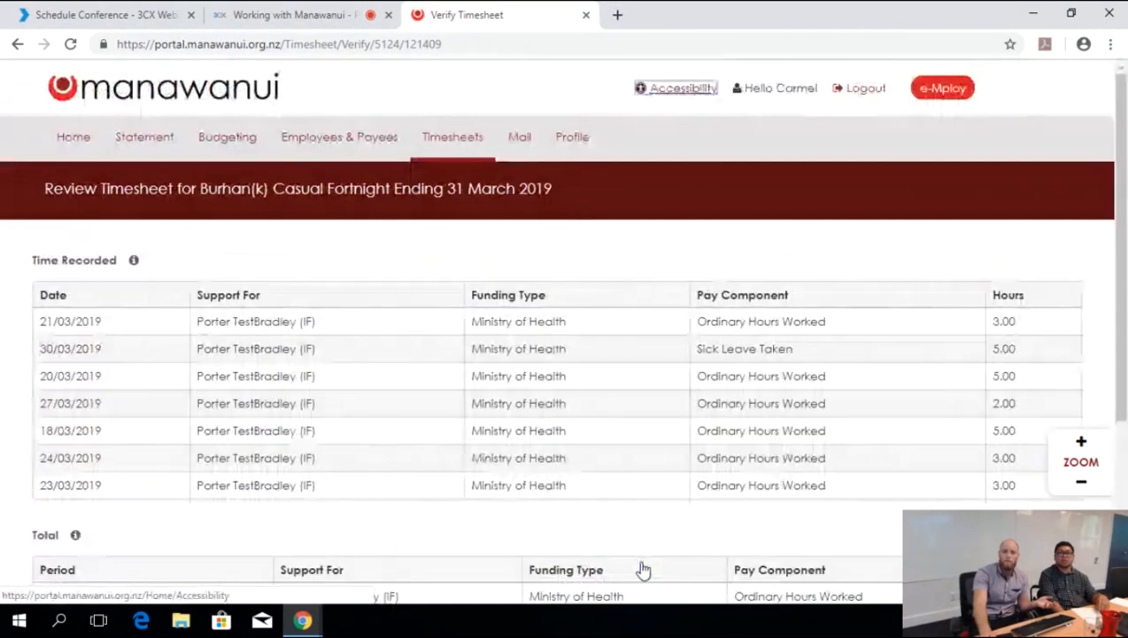
scroll(425, 346, down, 1)
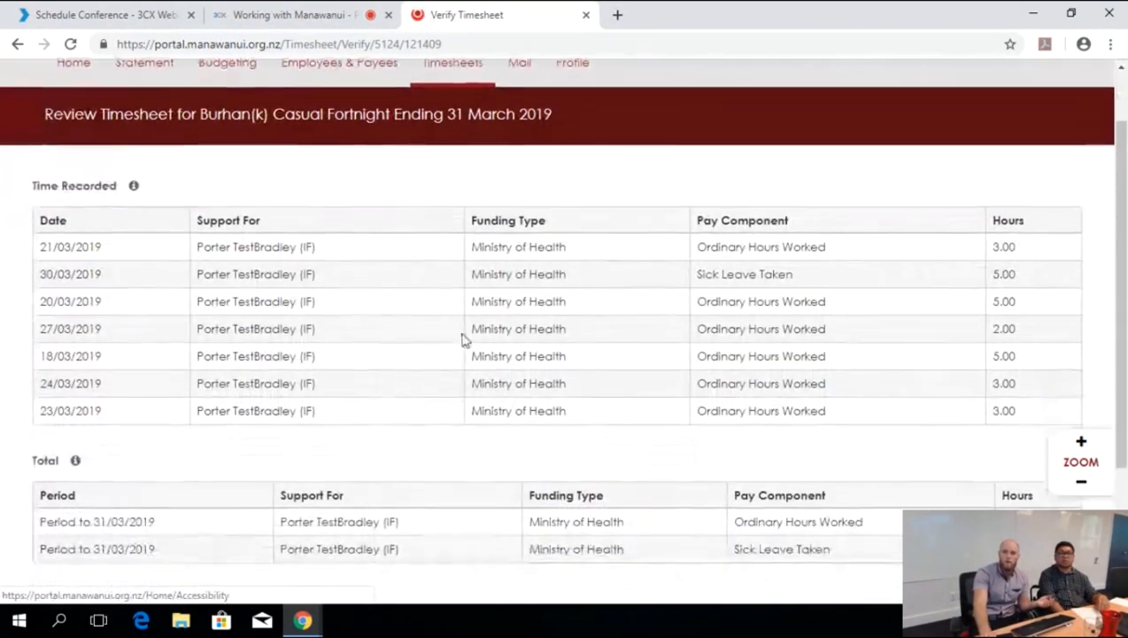
scroll(317, 266, down, 2)
scroll(325, 282, down, 1)
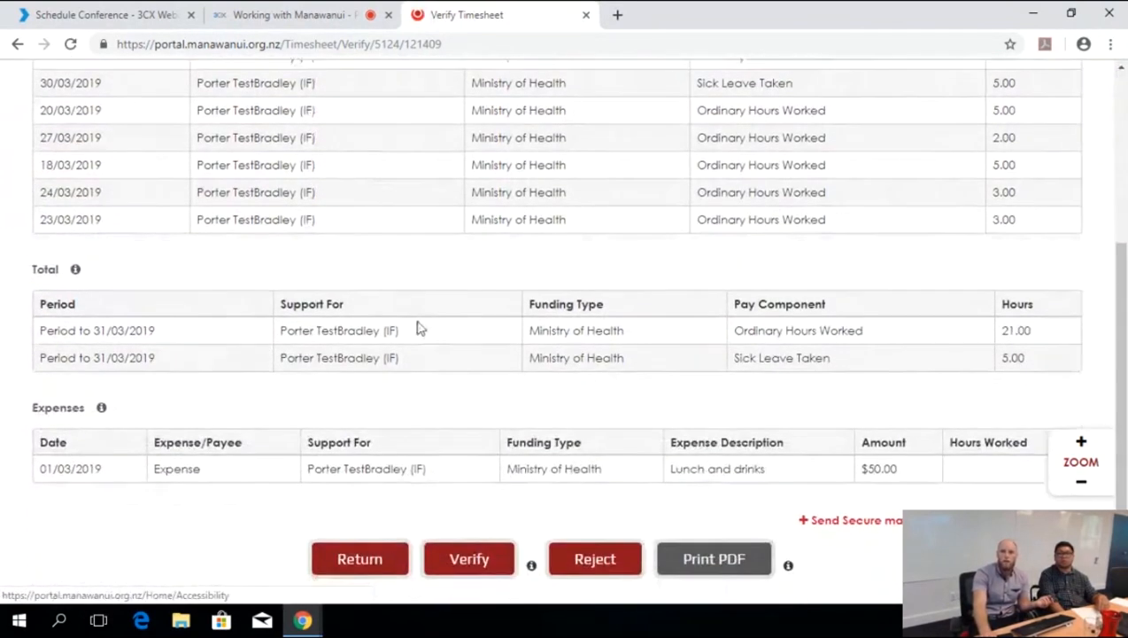
- Verify and submit the timesheet, declaring that the above is true and correct
click(477, 565)
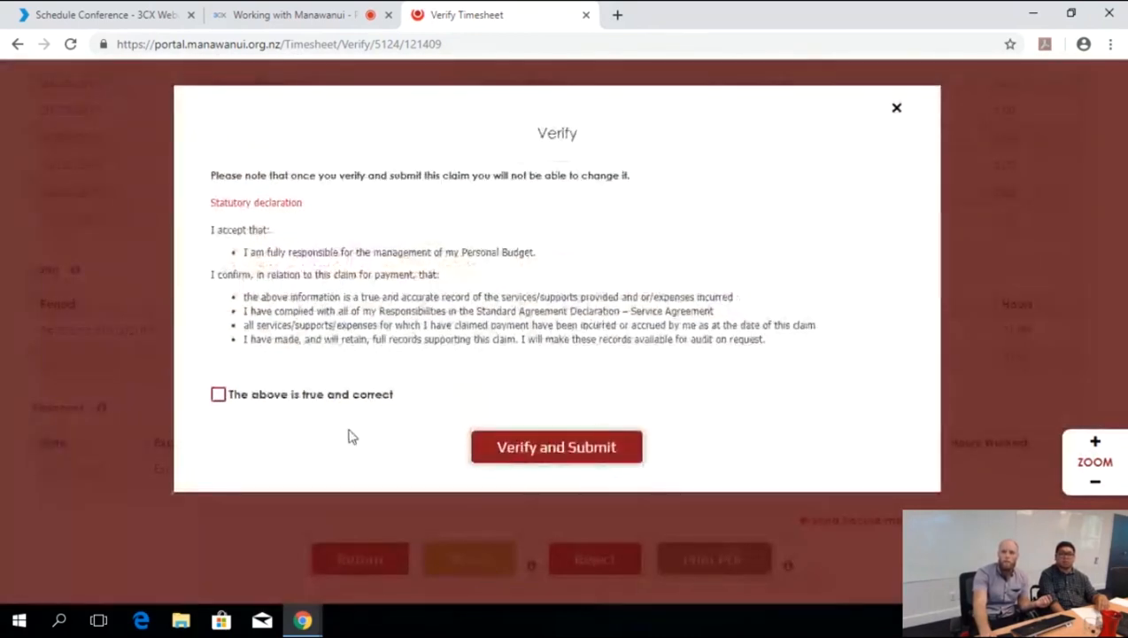
click(218, 396)
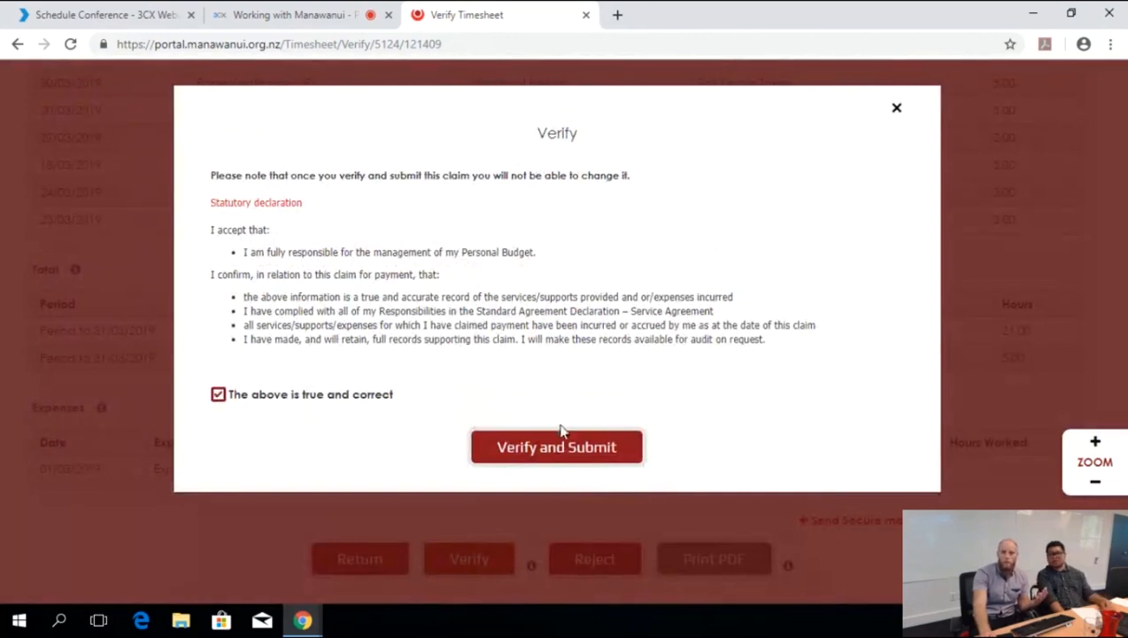
click(576, 451)
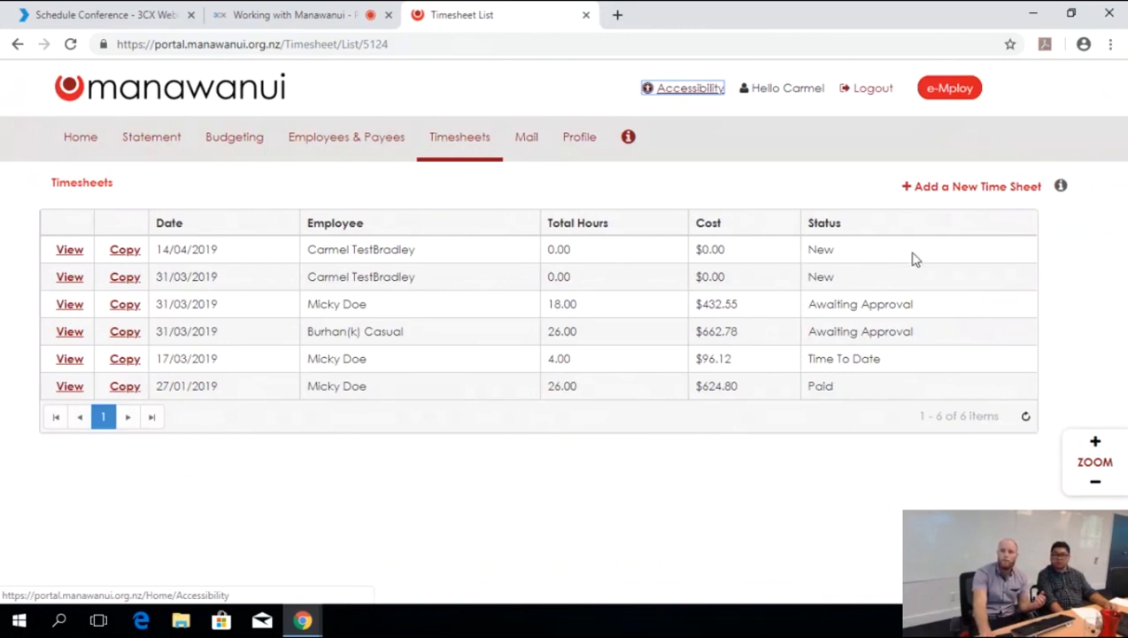
- Copy the casual employee's 31/03/2019 timesheet to a new timesheet for the fortnight ending 14 Apr 2019
click(125, 334)
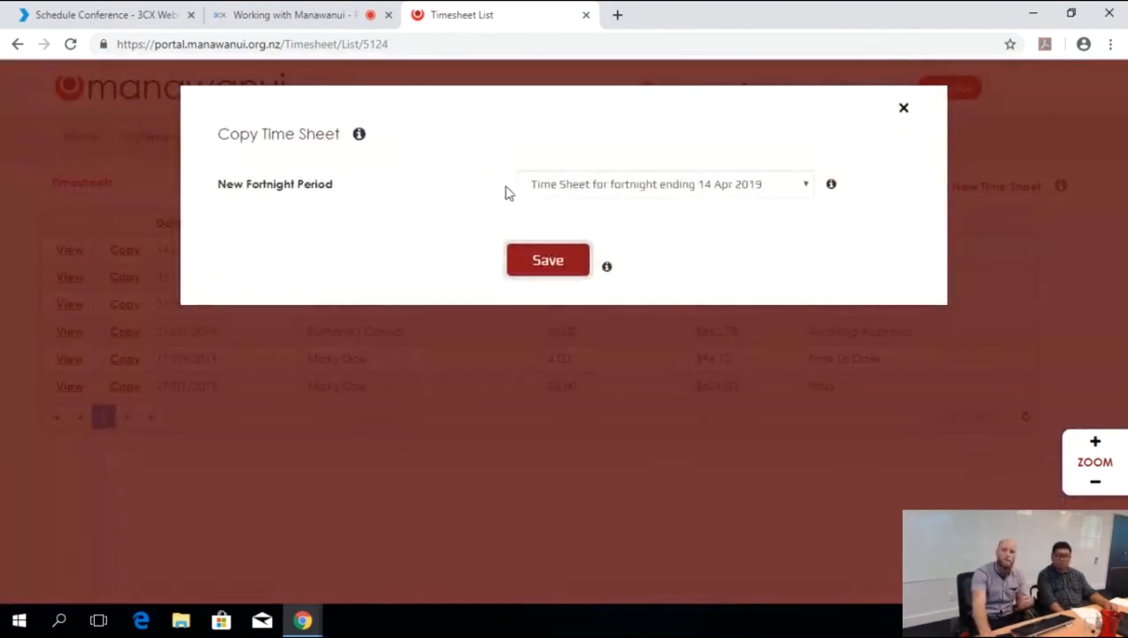
click(794, 185)
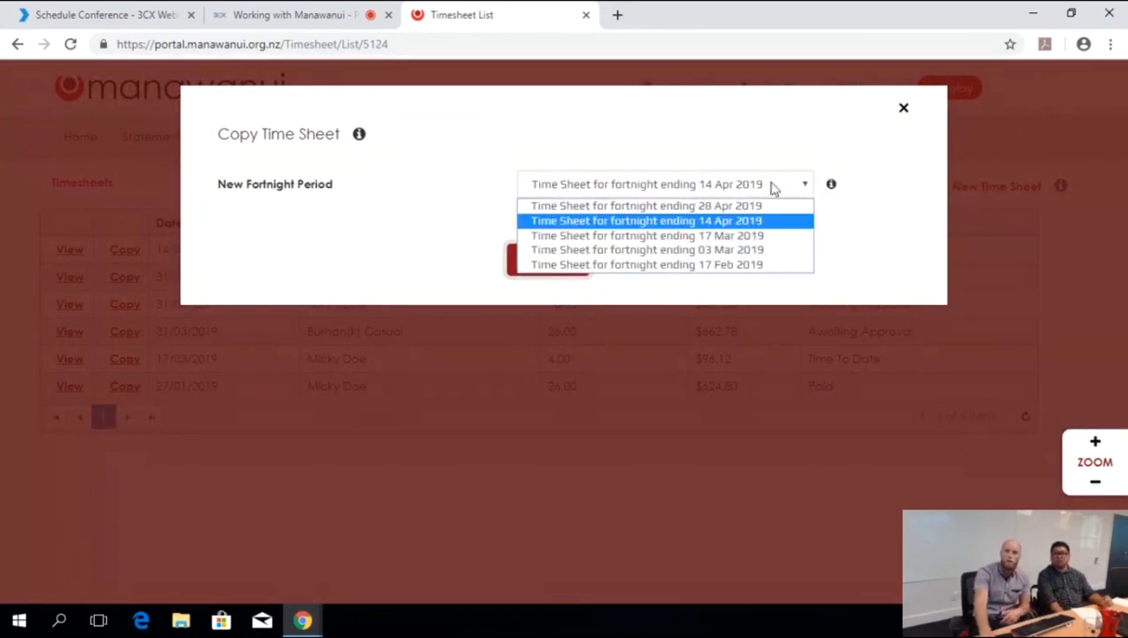
click(740, 222)
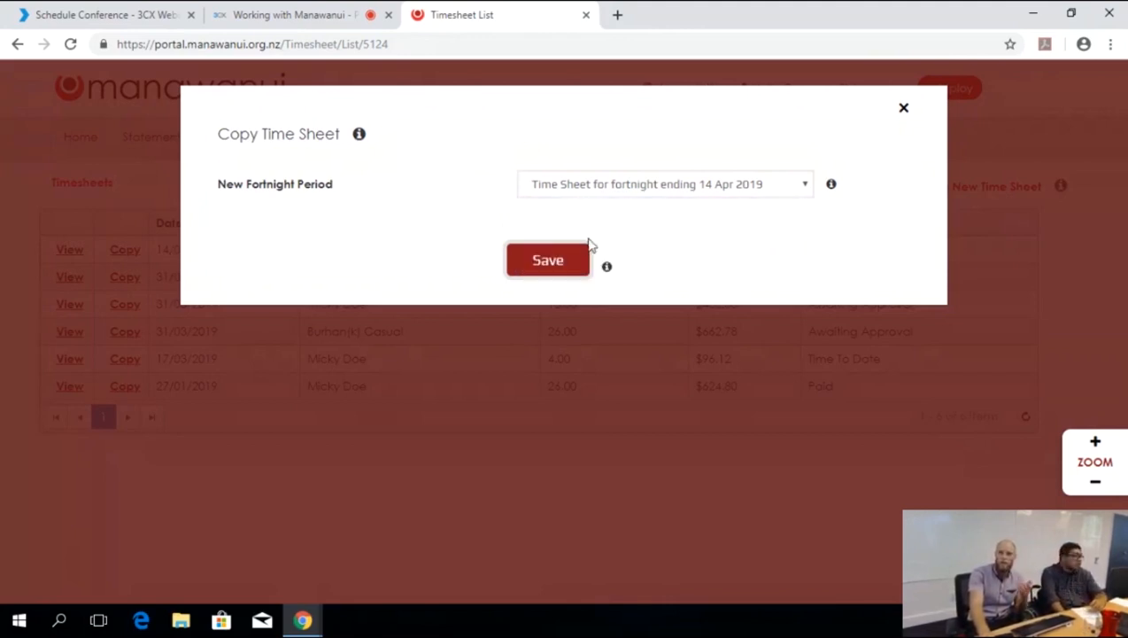
click(549, 267)
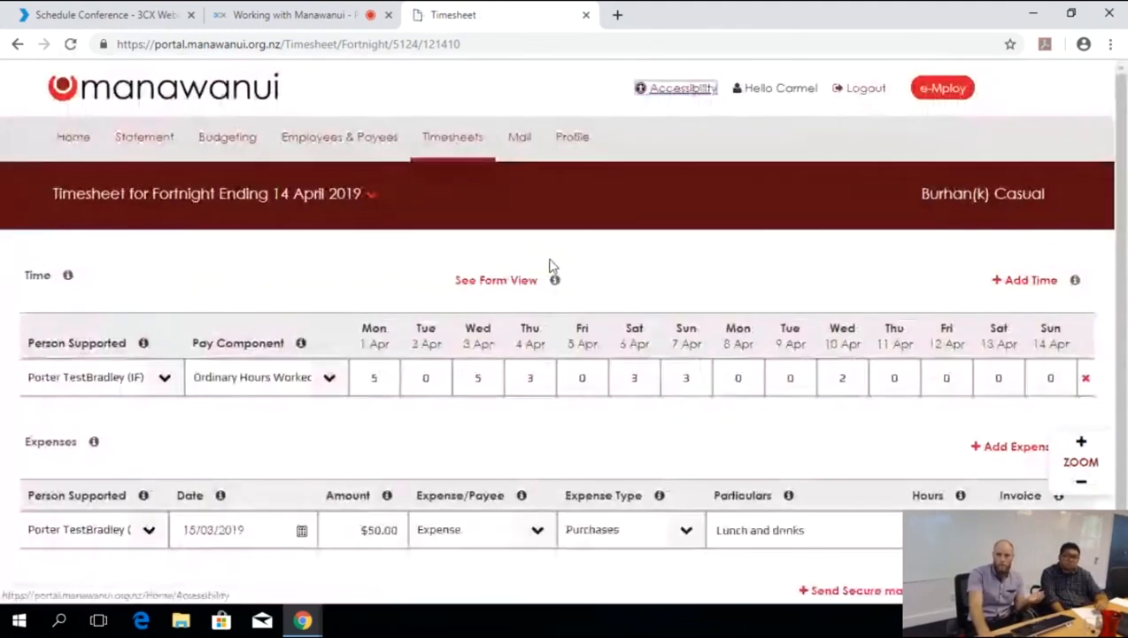
- Look over the copied timesheet and return to the timesheet list, ending in the 3CX web meeting
scroll(640, 348, down, 2)
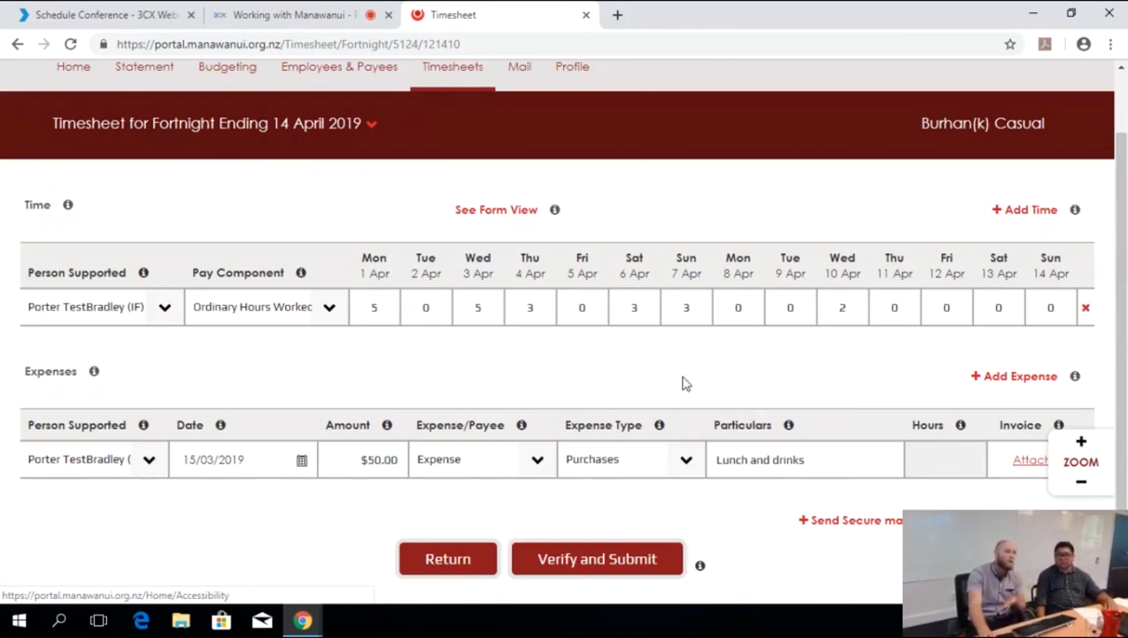
scroll(607, 292, up, 1)
click(420, 141)
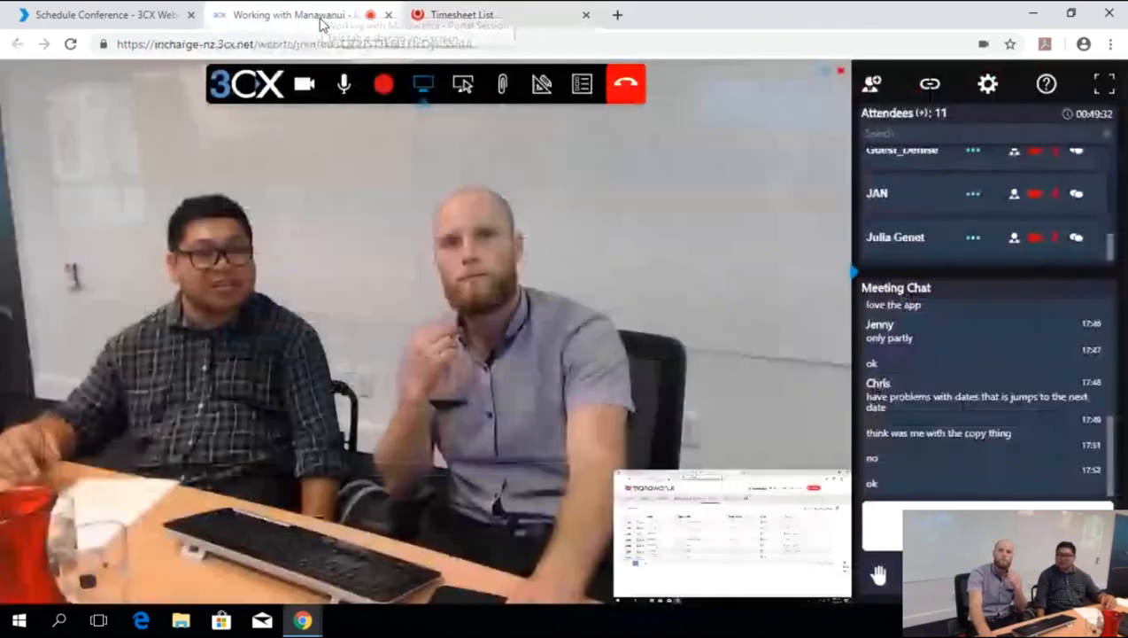
click(321, 16)
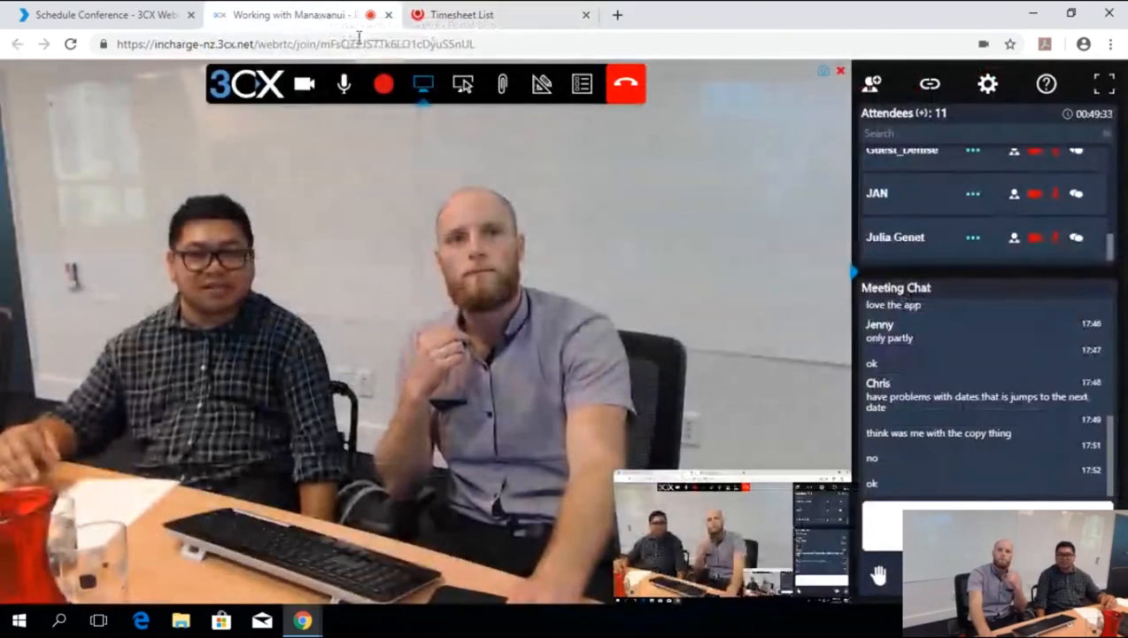